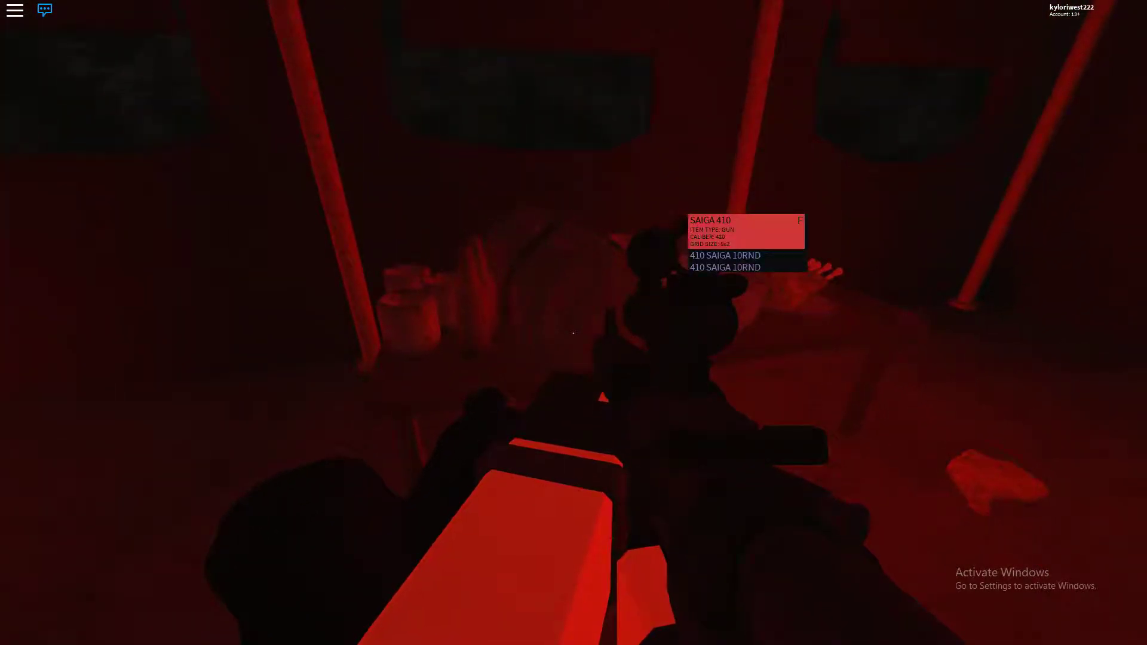
Check the inventory for the Saiga magazine, then loot the safe's scope and .22 Magnum ammo box.
key("Tab")
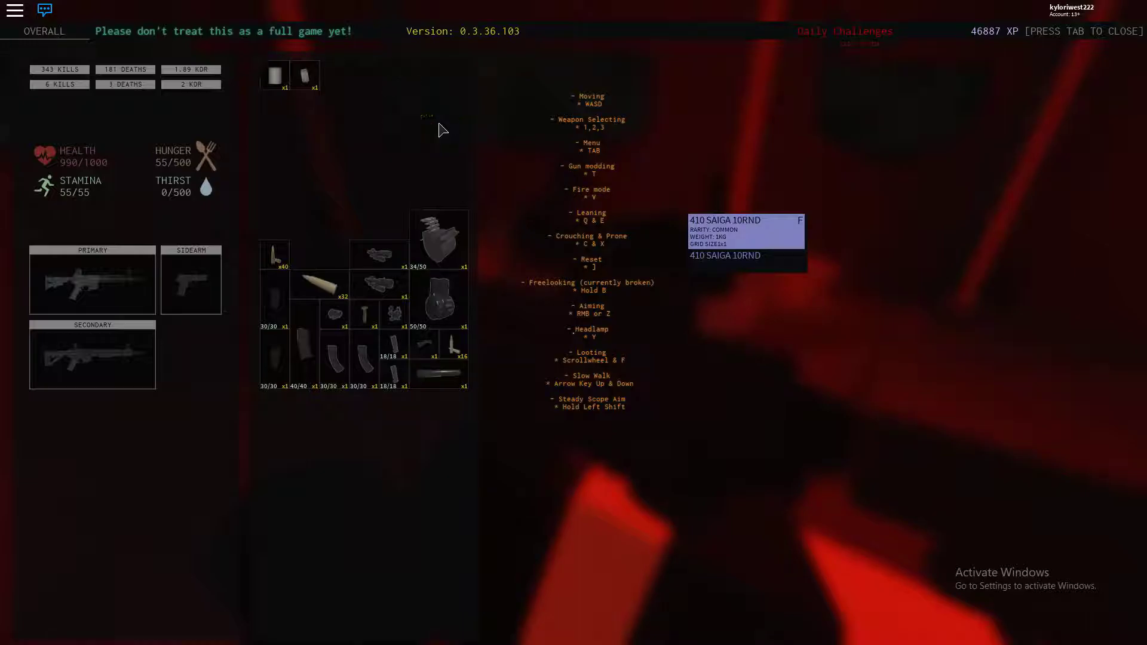
key("Tab")
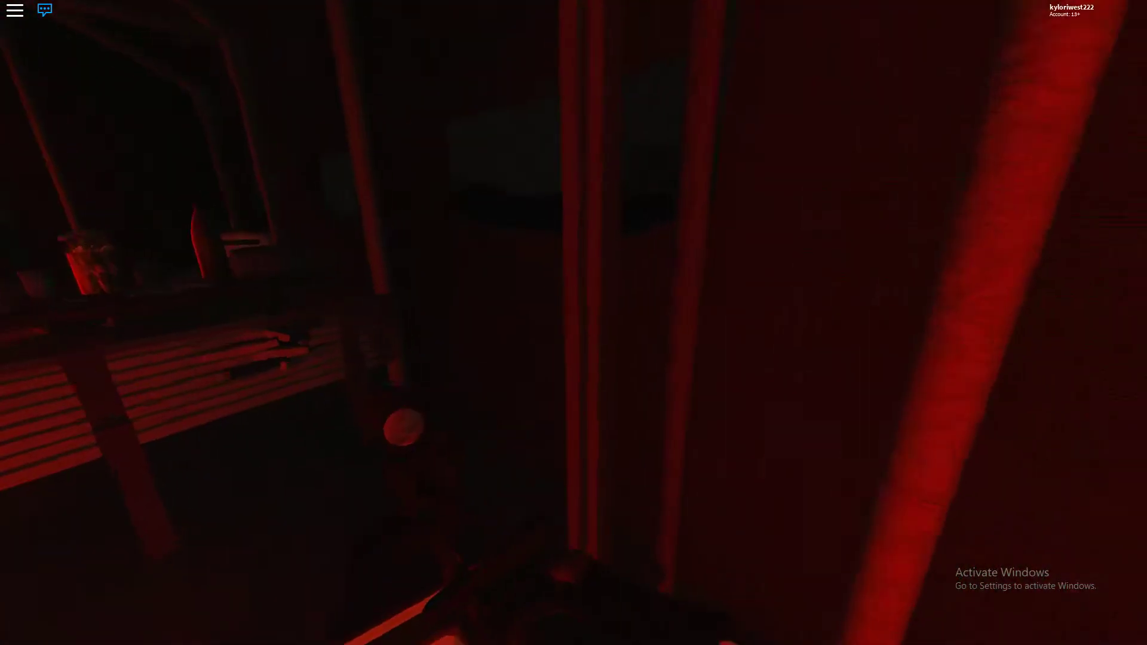
key("f")
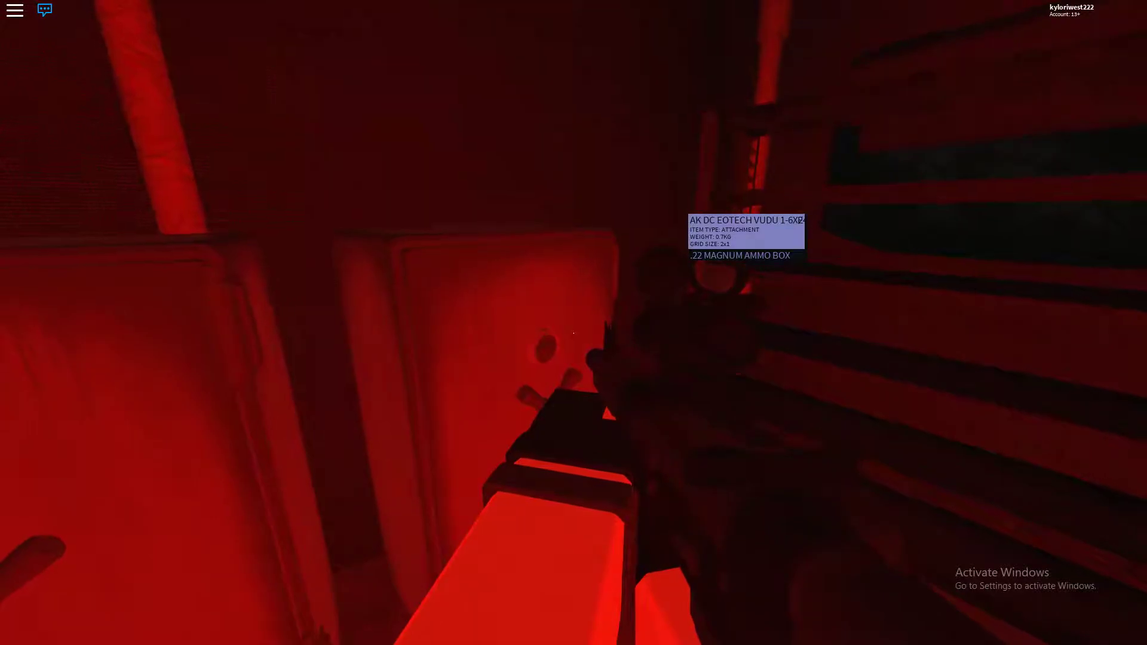
key("Tab")
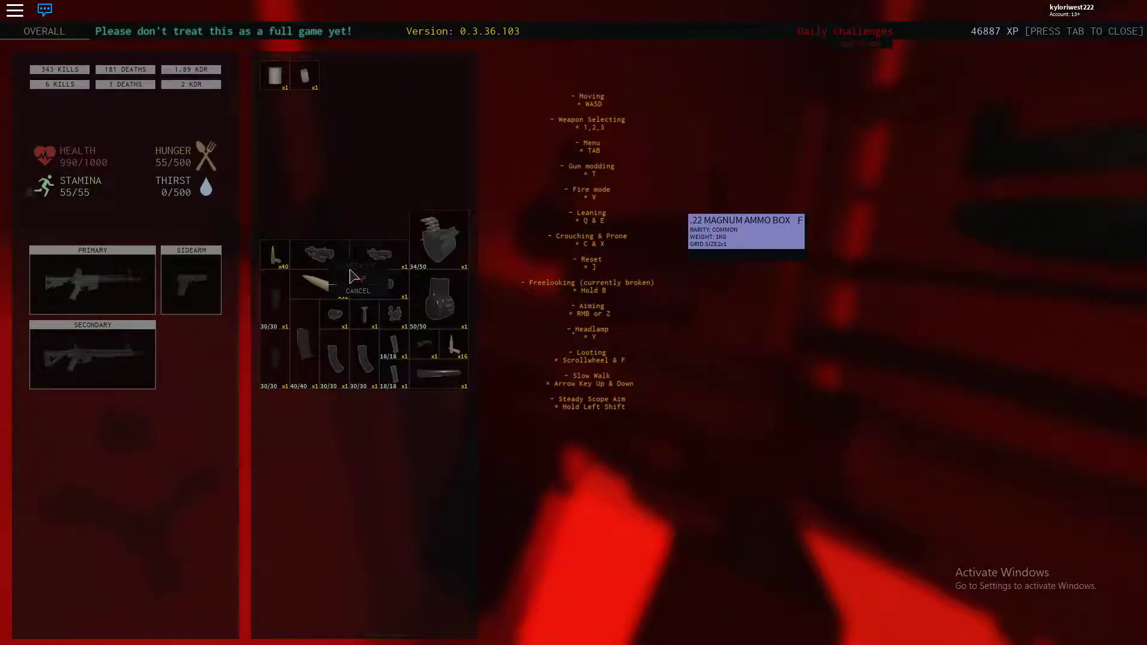
key("Tab")
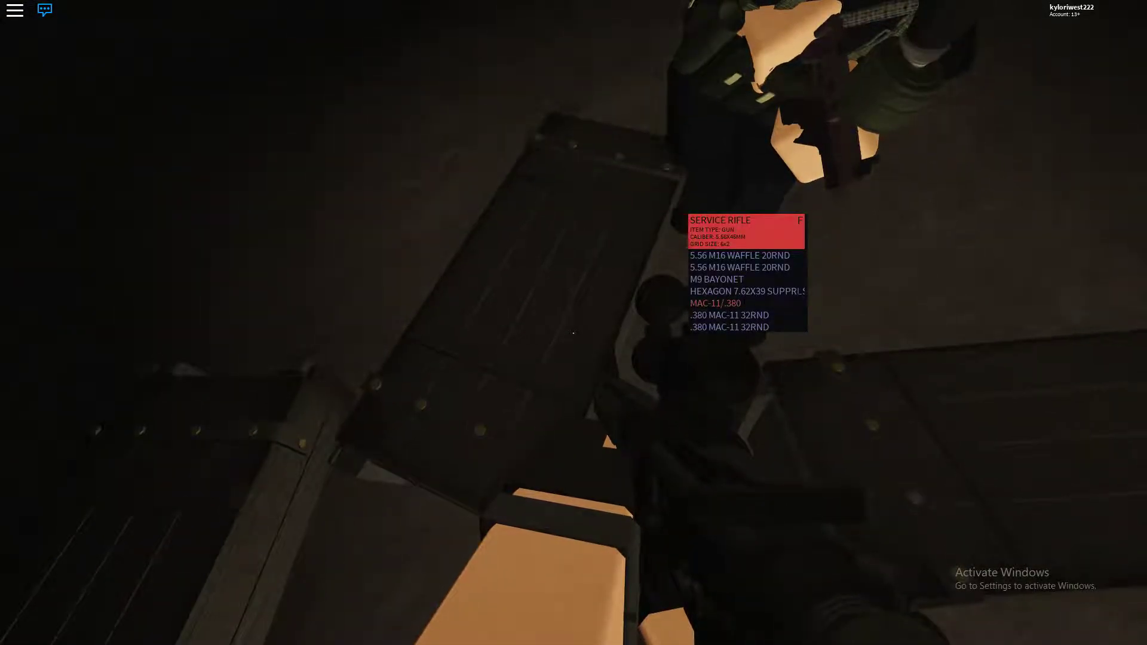
Rearrange the backpack magazines using their right-click actions, then close the inventory beside the .458 SOCOM box.
key("Tab")
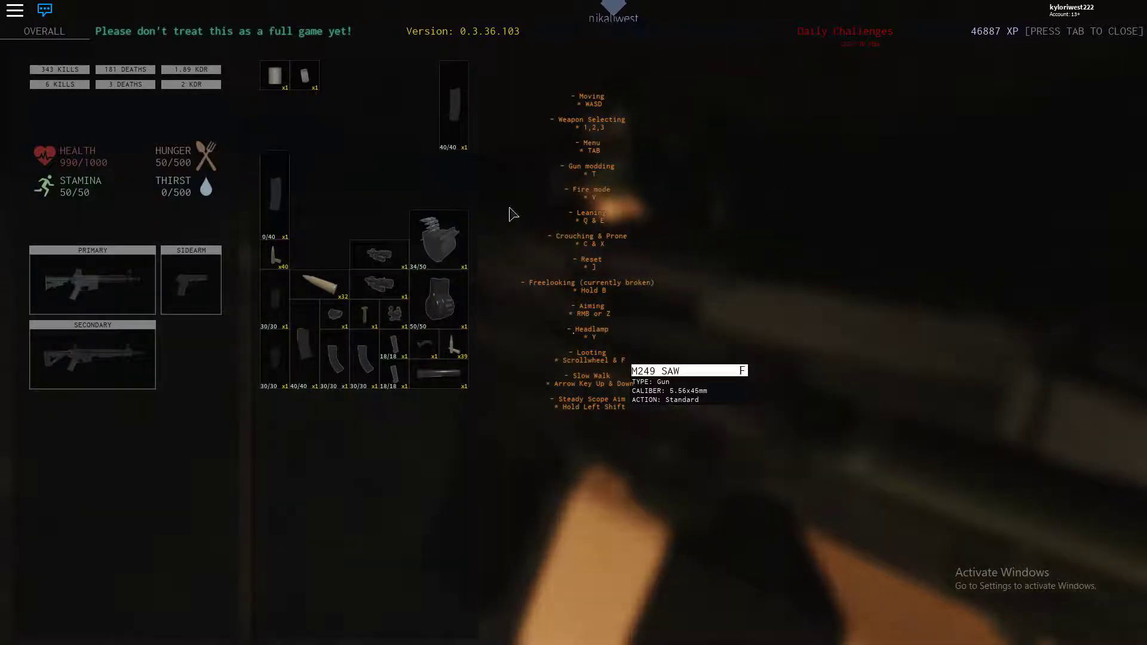
key("Tab")
key("Tab")
right_click(456, 109)
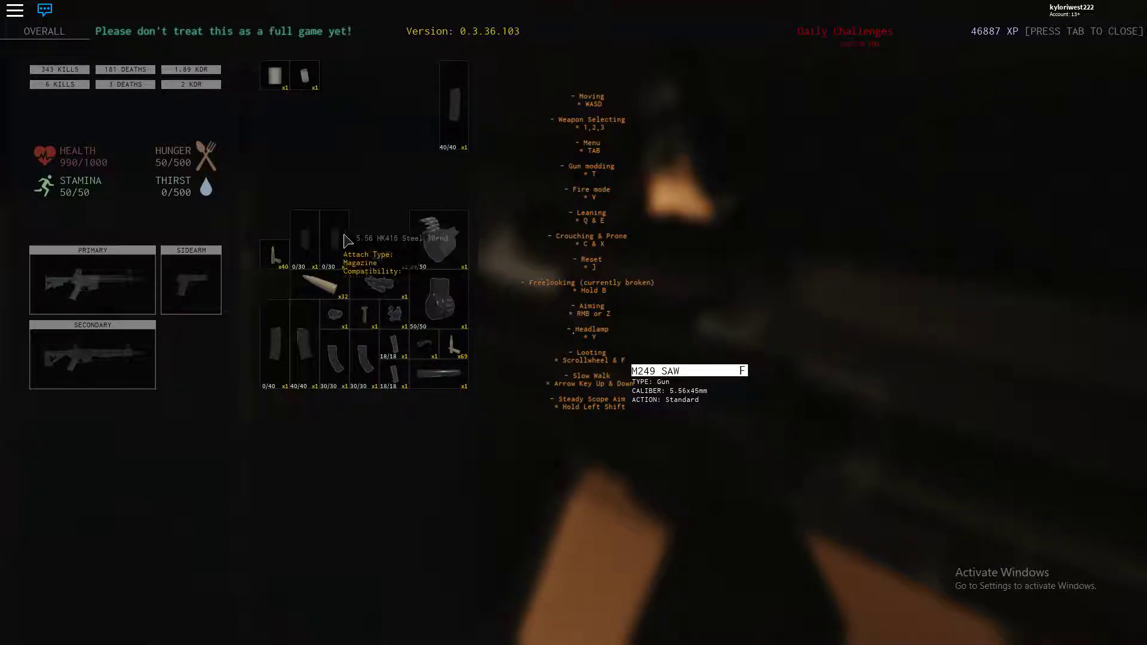
key("Tab")
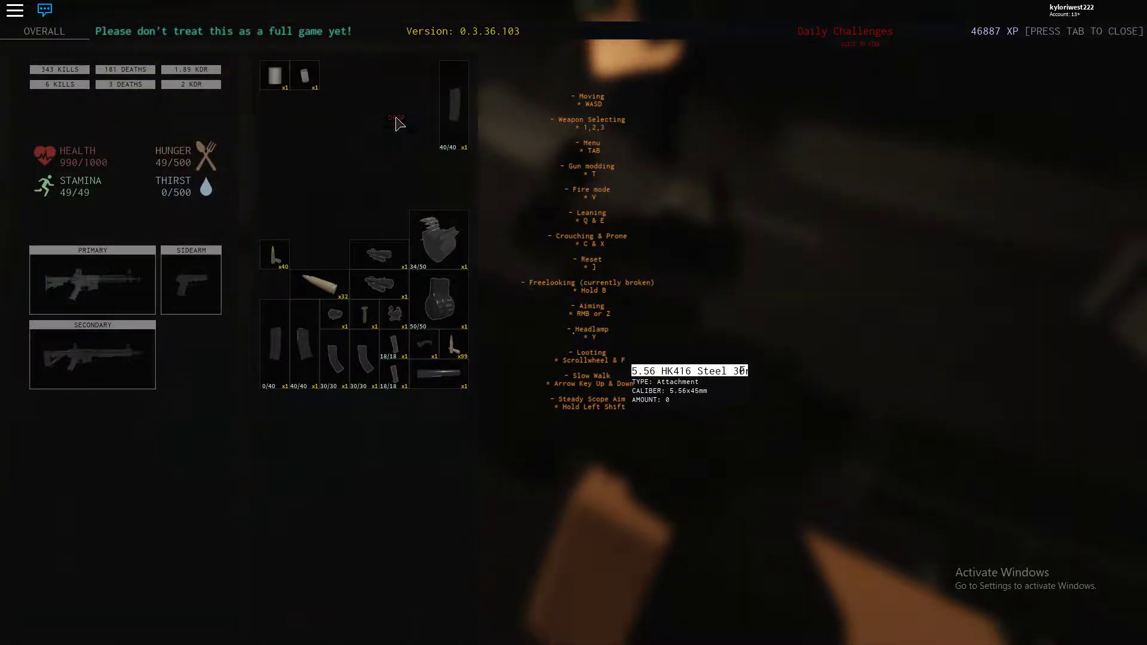
key("Tab")
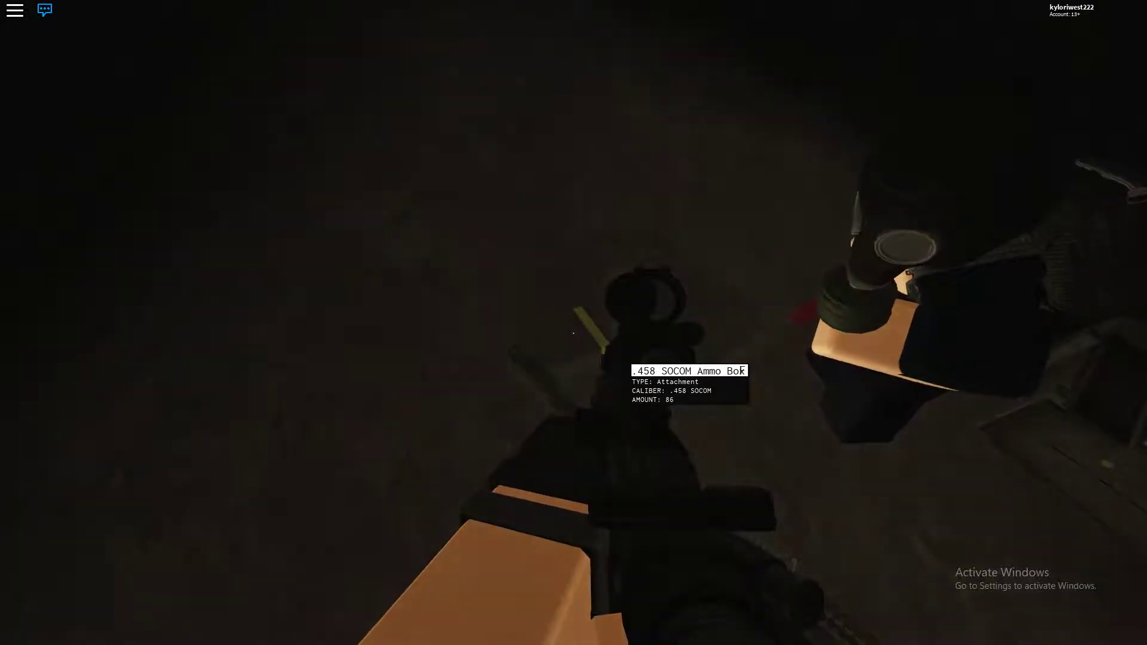
Move the full 40/40 magazine into the main inventory grid next to the other magazines.
key("Tab")
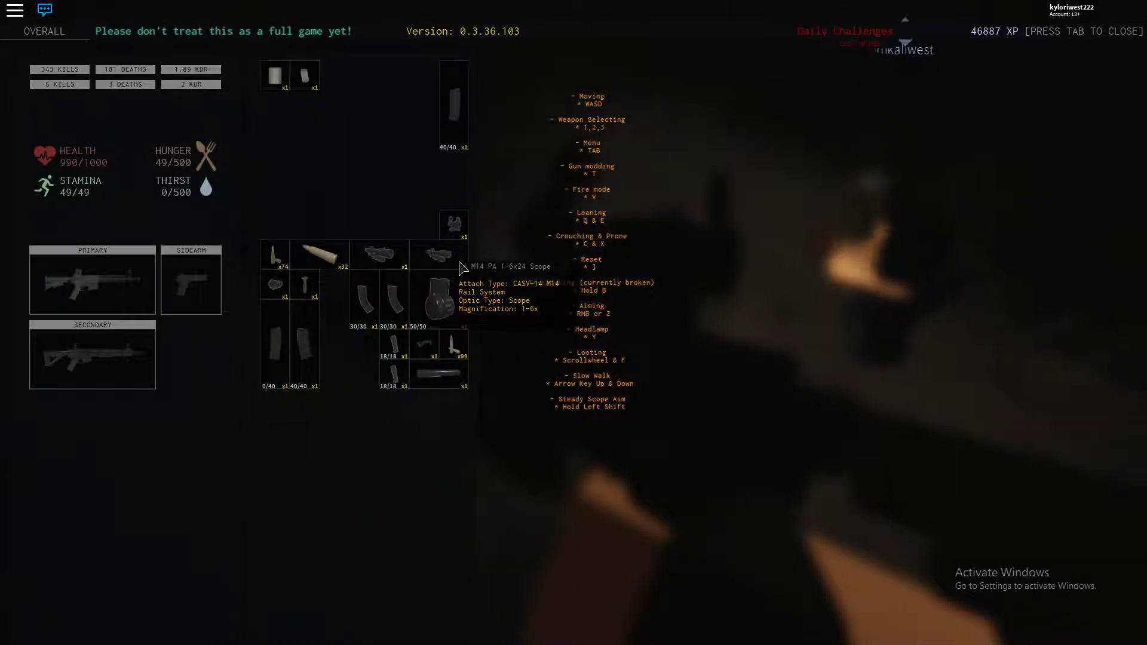
left_click_drag(357, 289, 336, 287)
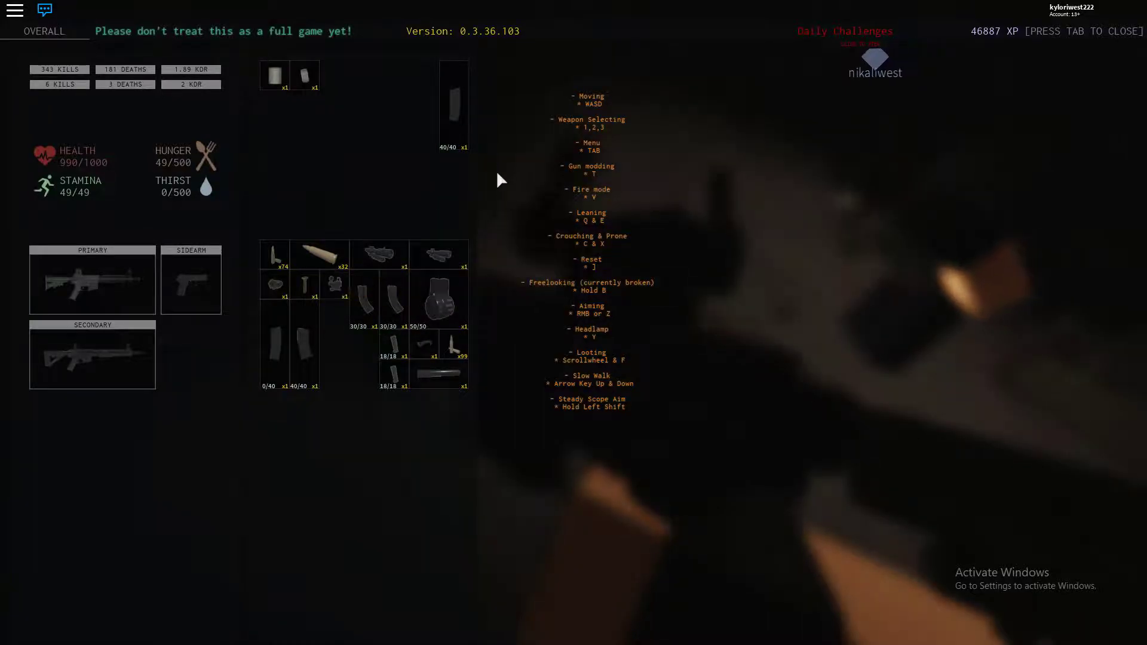
left_click_drag(421, 190, 329, 359)
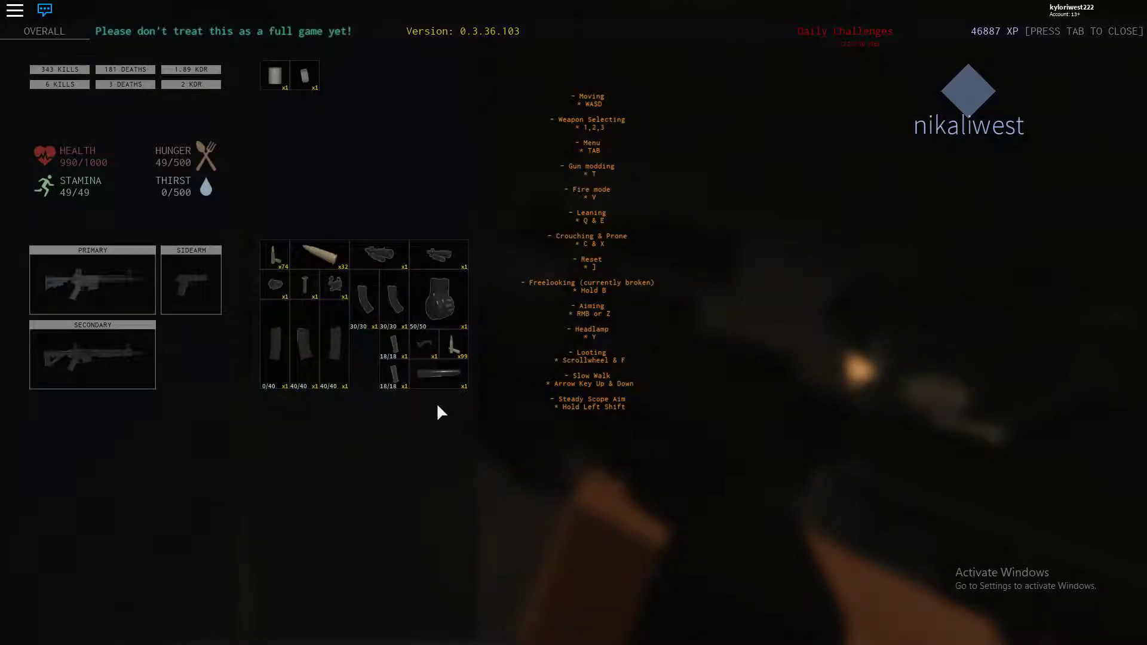
Load a full 40-round 5.56 magazine into the rifle's magazine slot.
key("Tab")
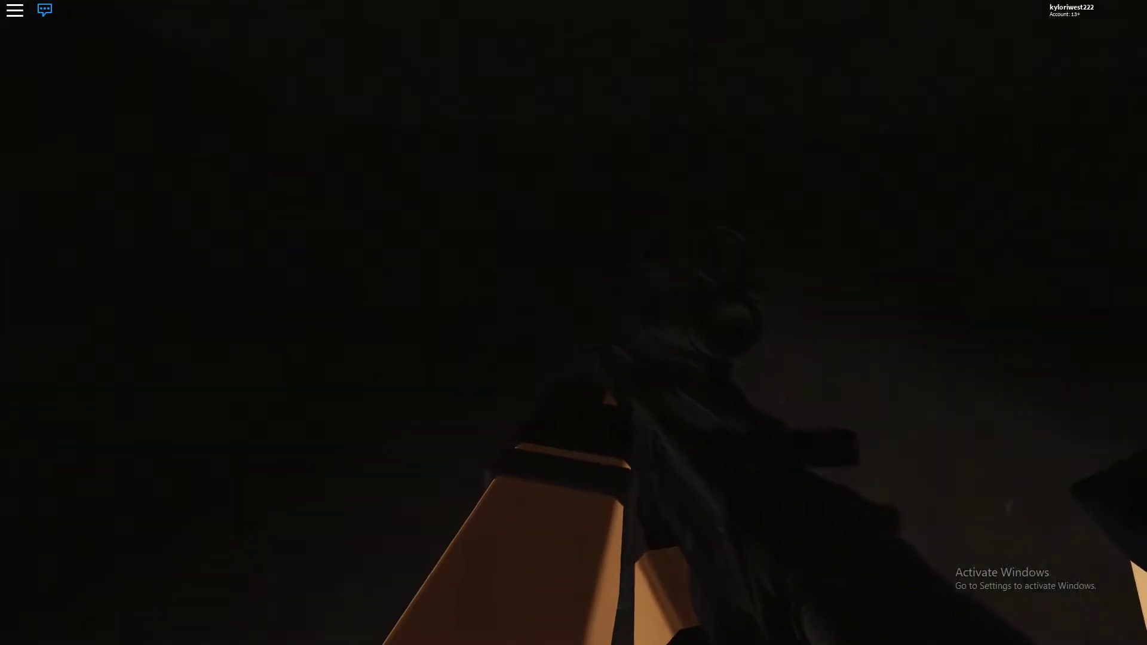
key("t")
left_click(513, 400)
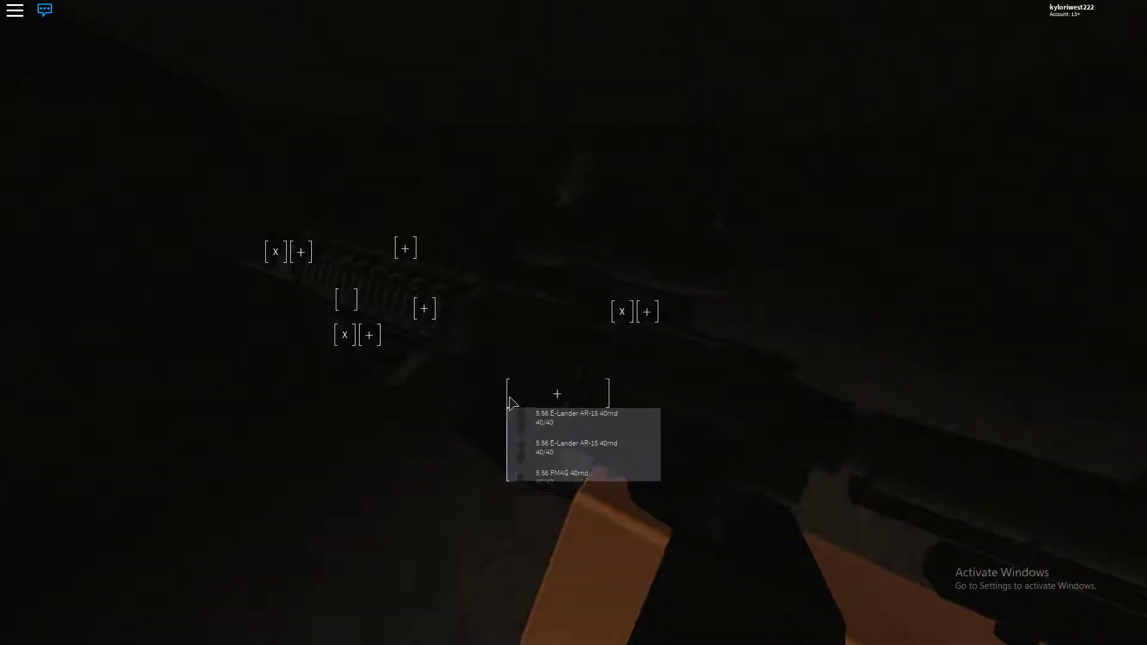
left_click(573, 446)
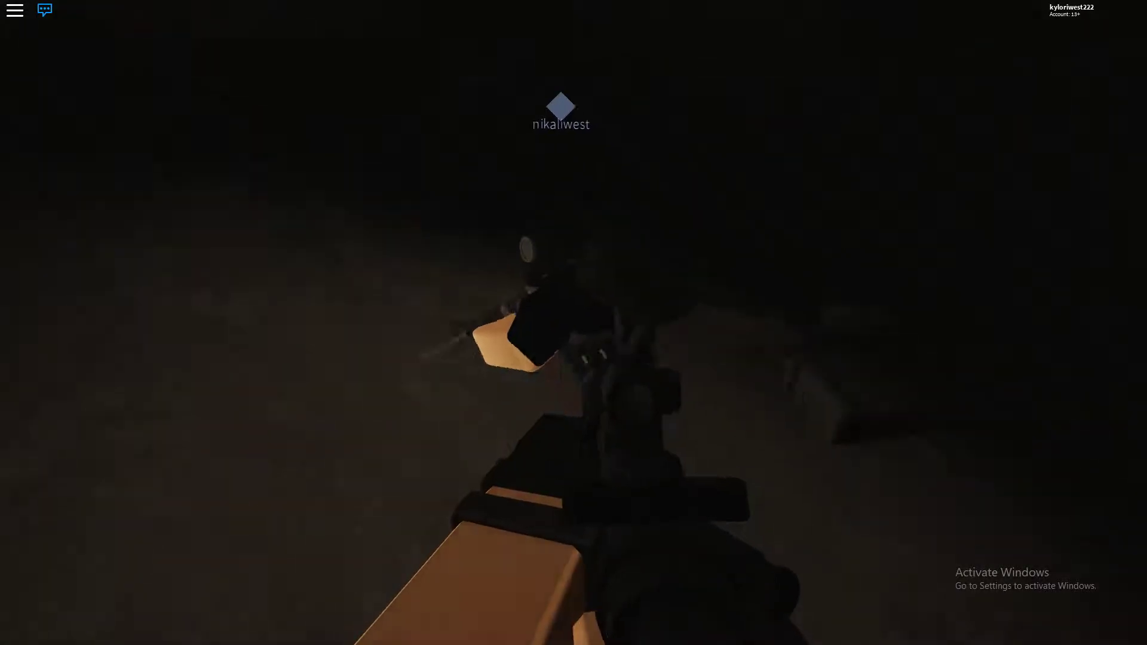
Drop a spare 5.56 E-Lander AR-15 magazine from the backpack onto the ground.
key("Tab")
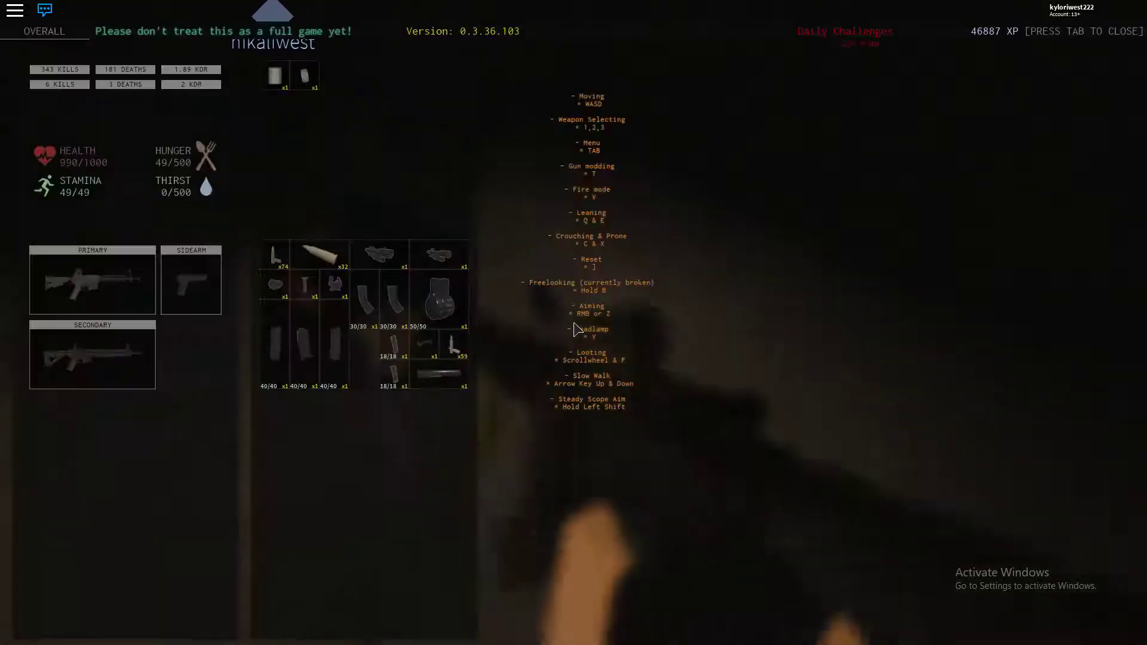
key("Tab")
key("Tab")
key("Tab")
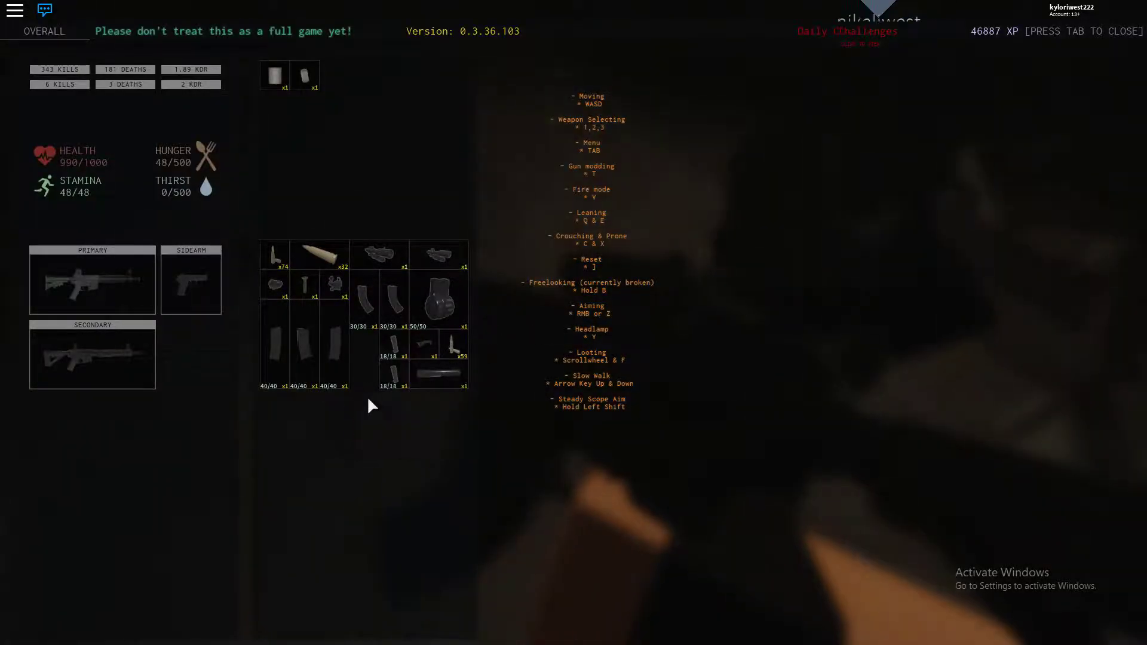
right_click(363, 372)
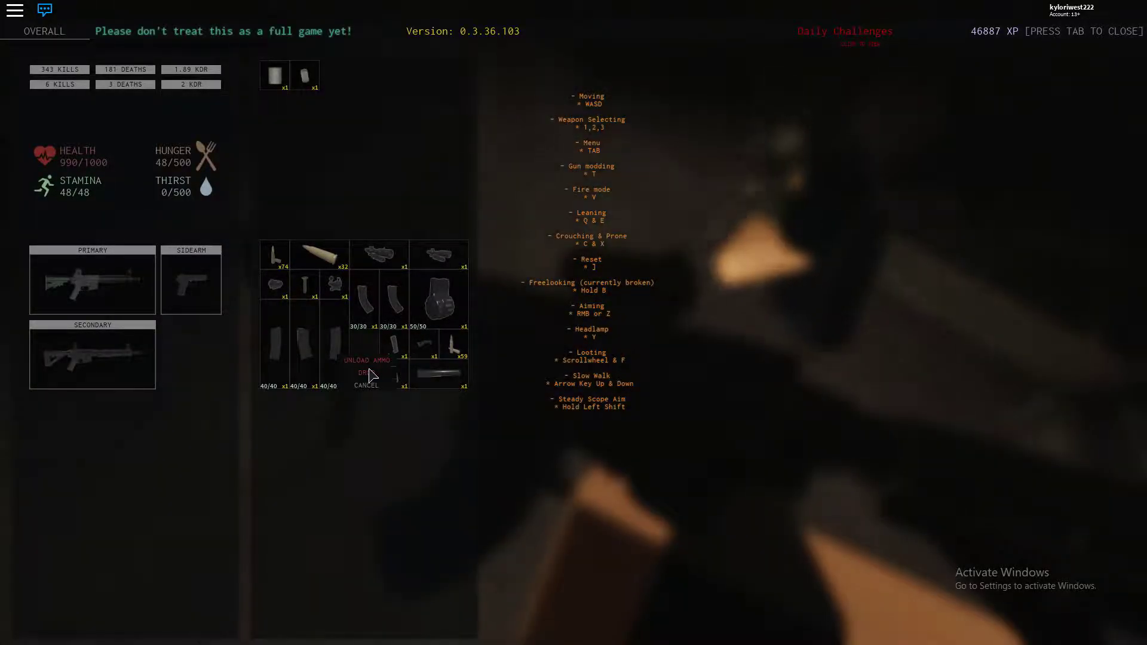
left_click(363, 371)
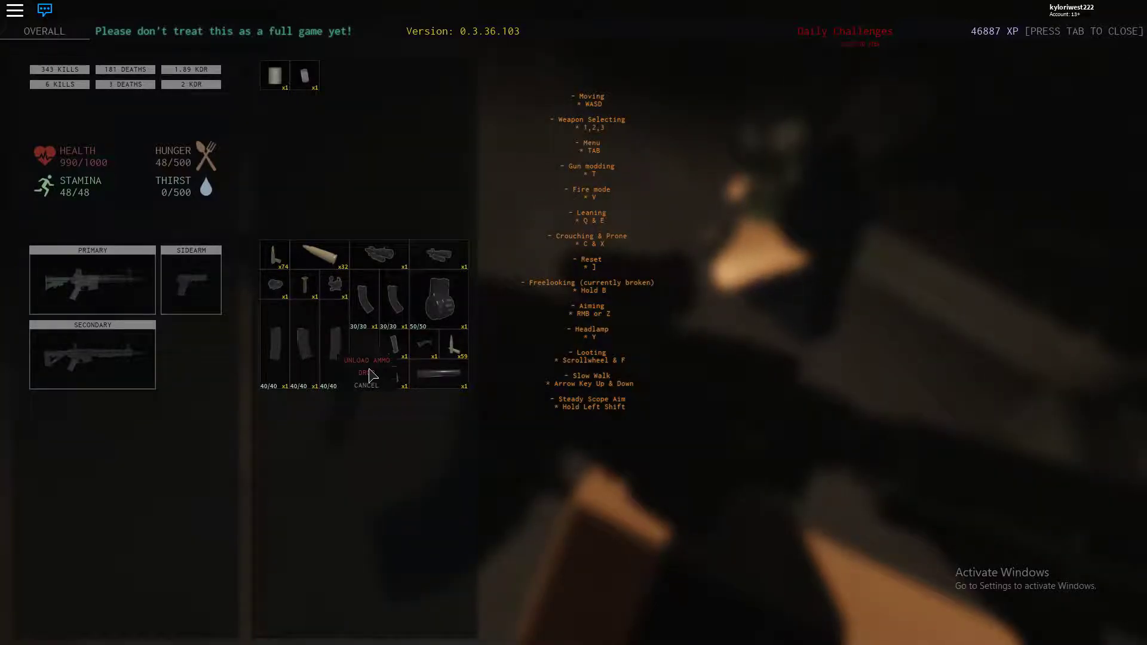
key("Tab")
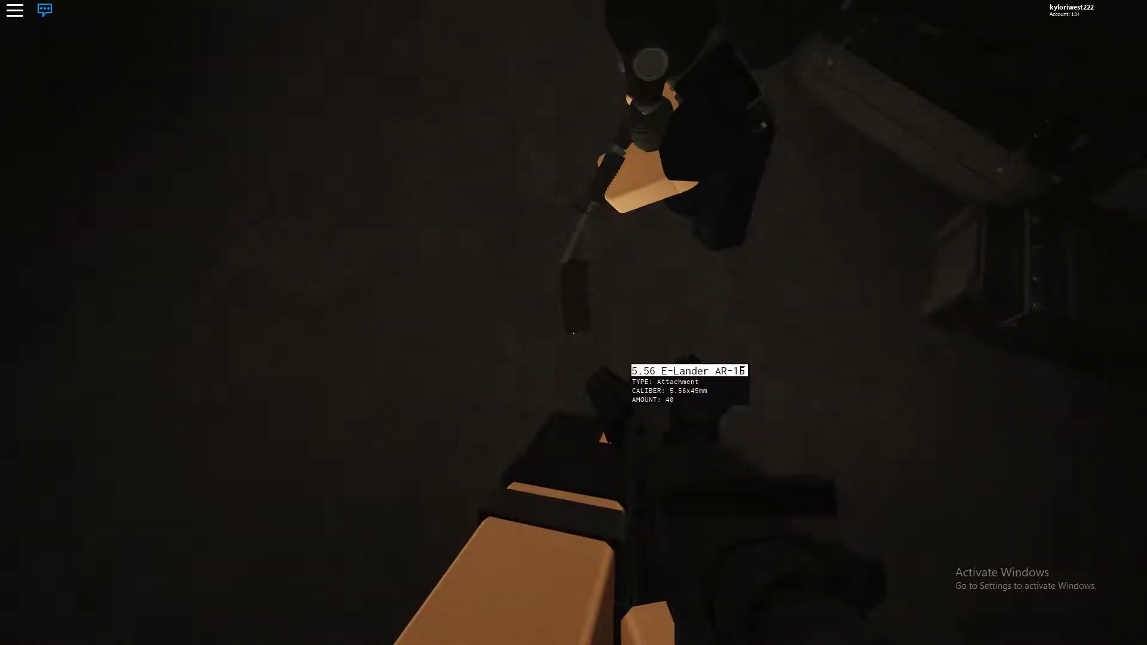
key("Tab")
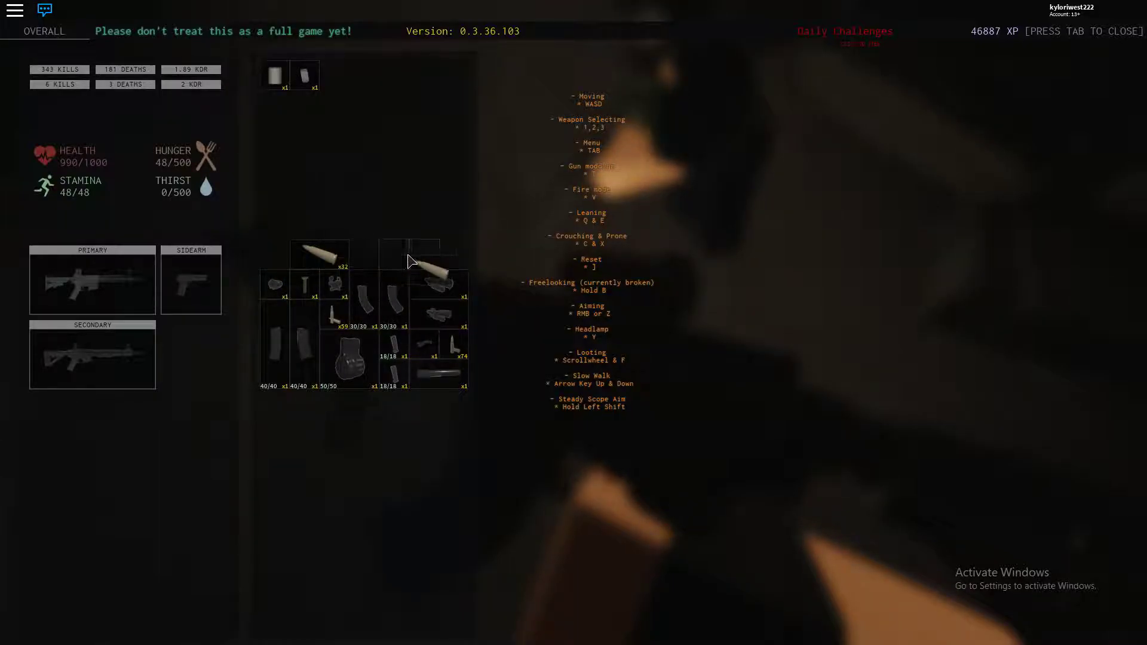
Turn on the flashlight and walk through the dark cave toward the burning barrel.
key("Tab")
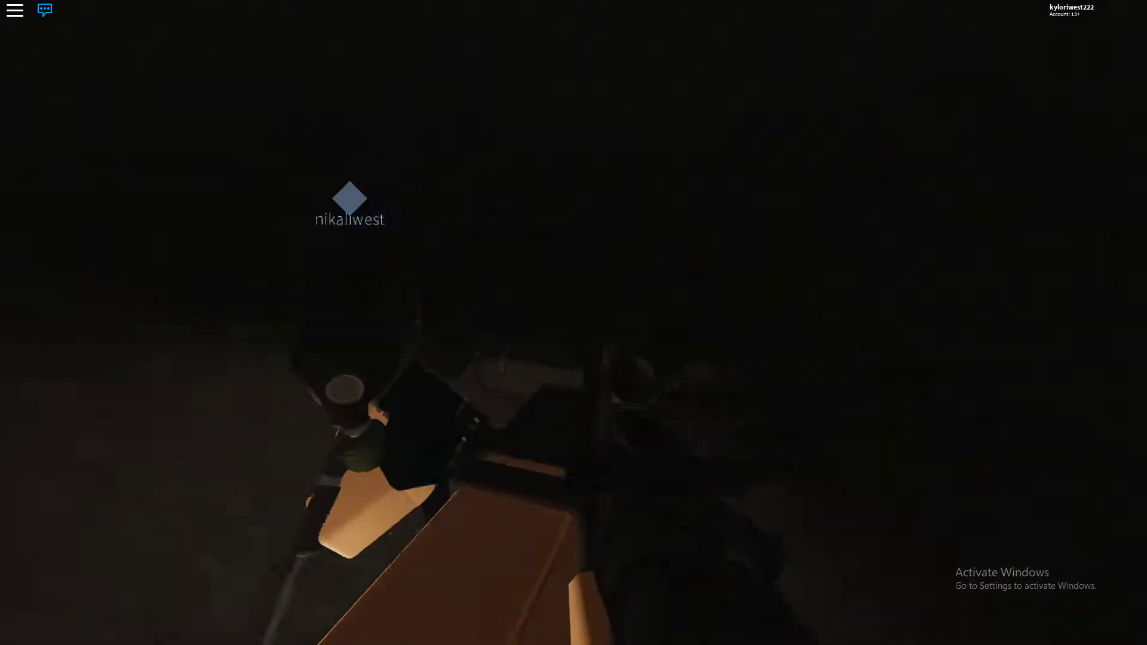
key("f")
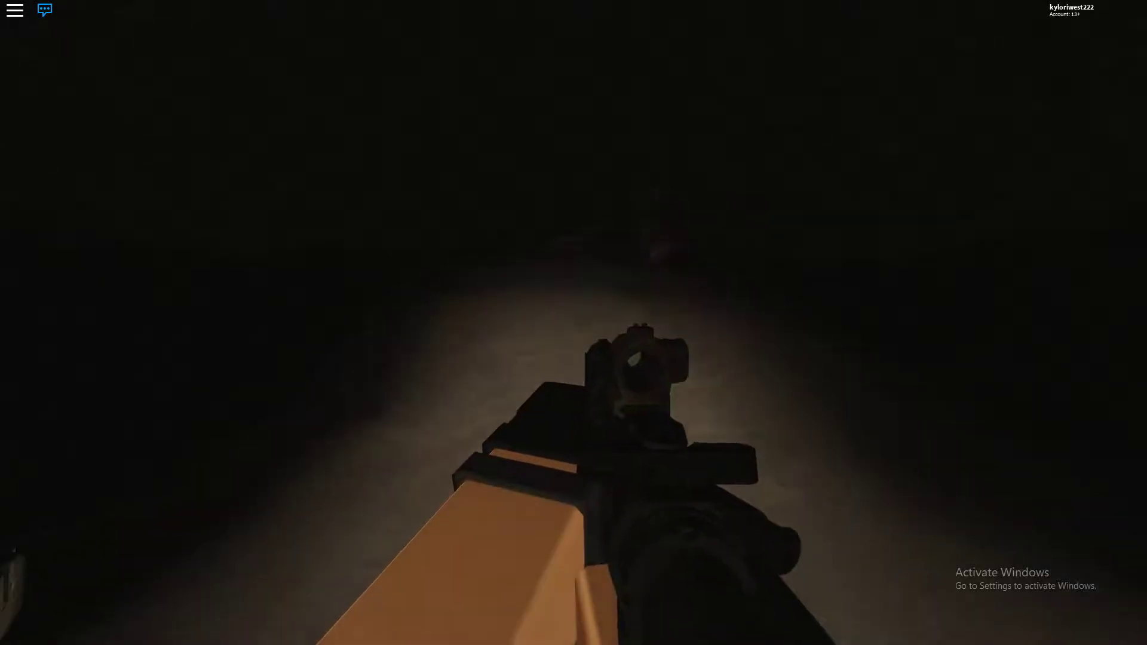
key("w")
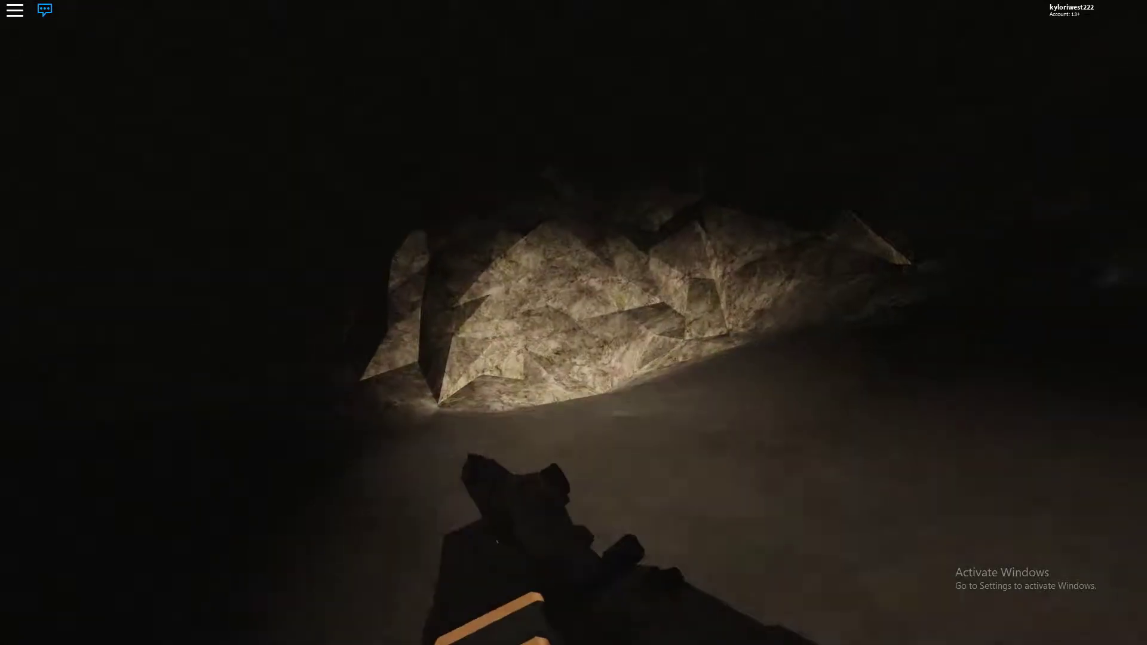
key("w")
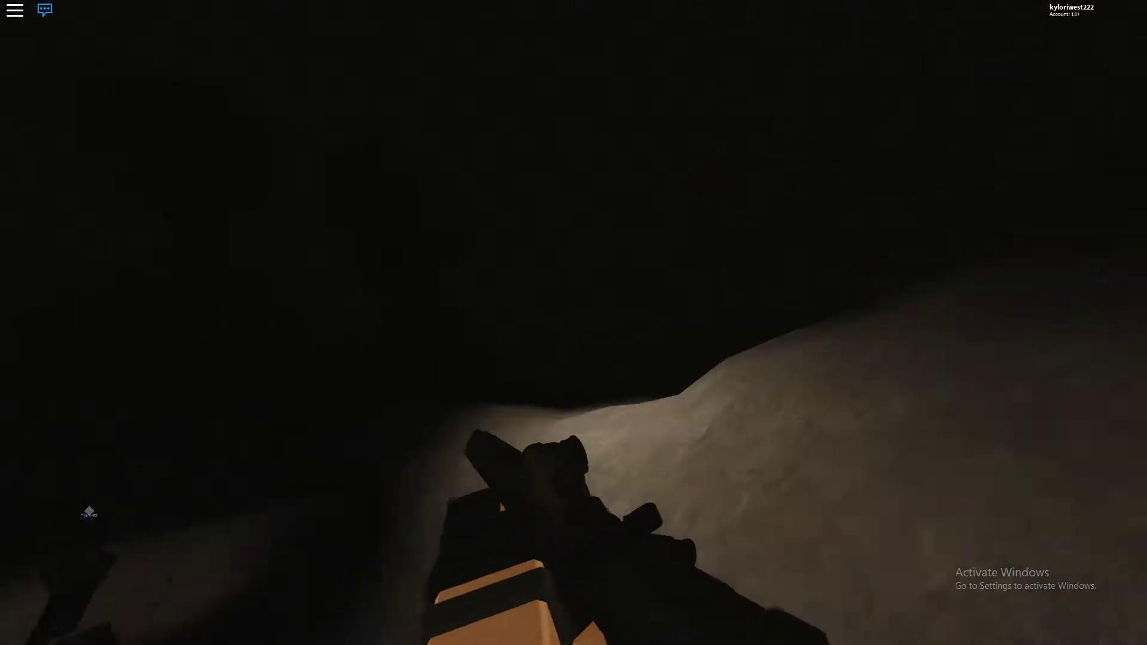
key("w")
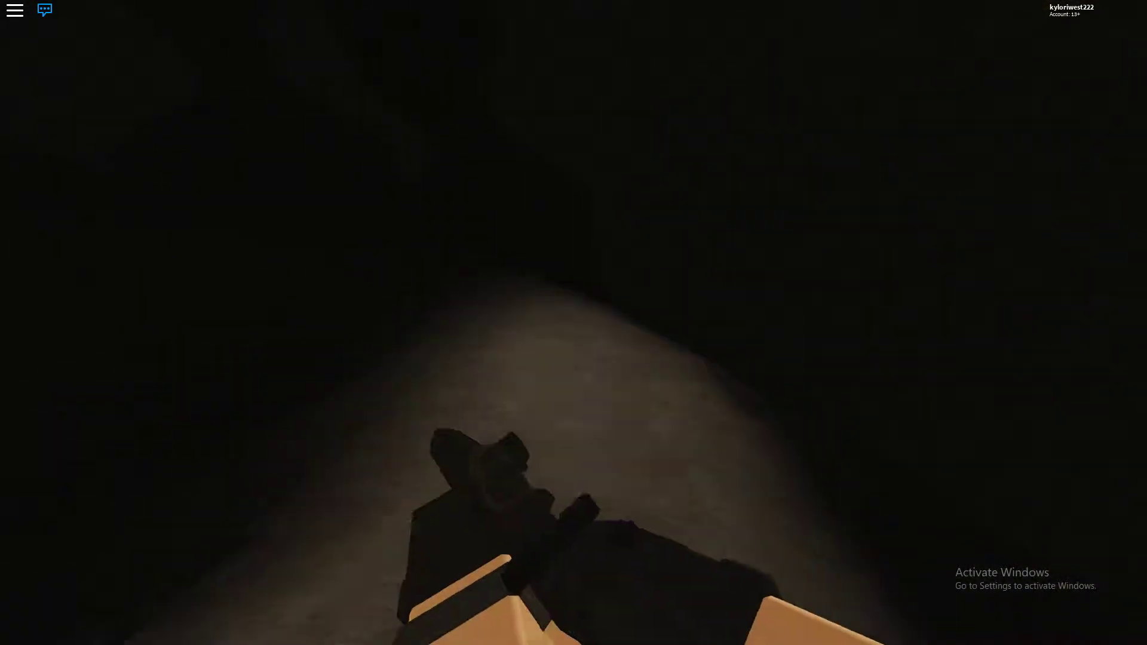
key("w")
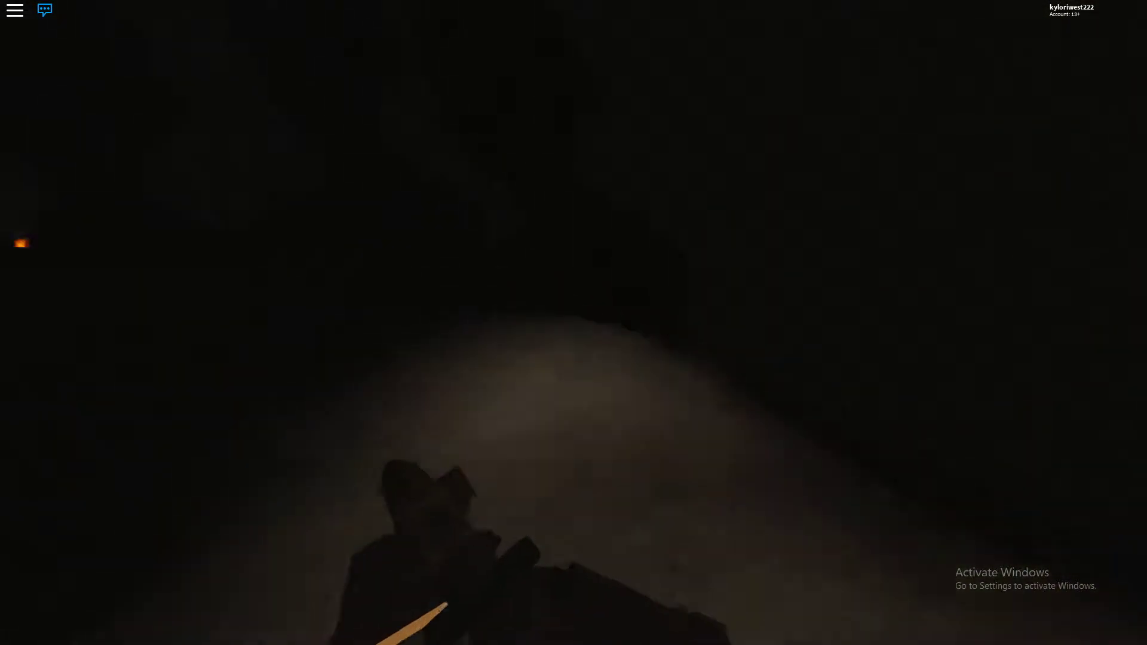
key("w")
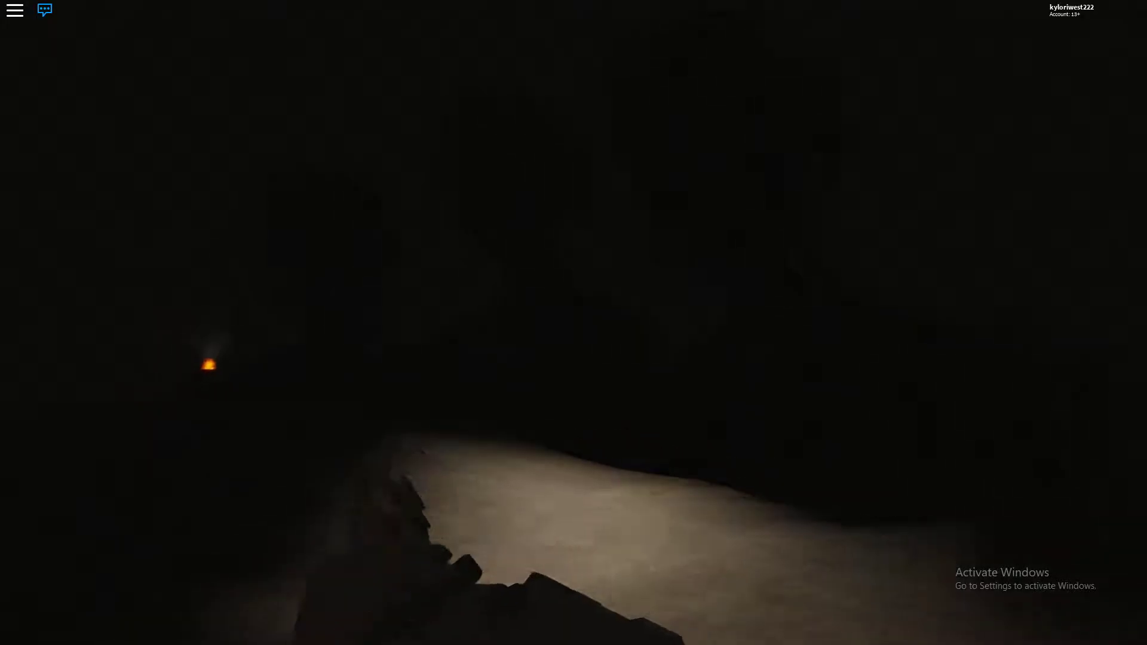
key("w")
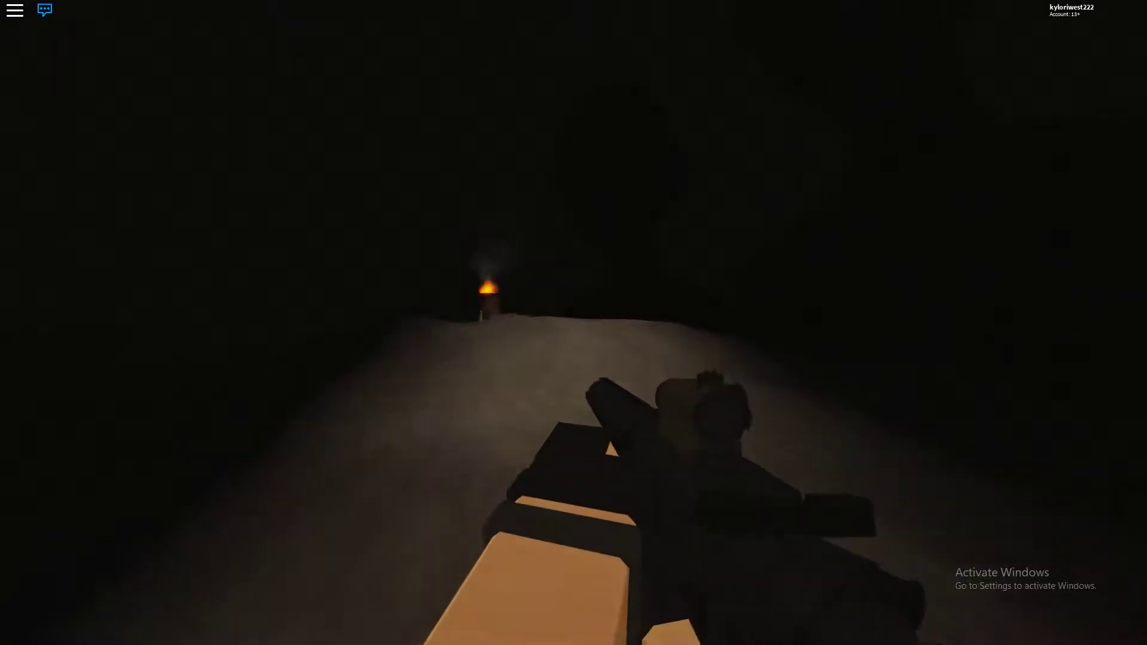
Search the treasure box by the fire barrel and take the 5.56 M4 30RND magazines.
key("w")
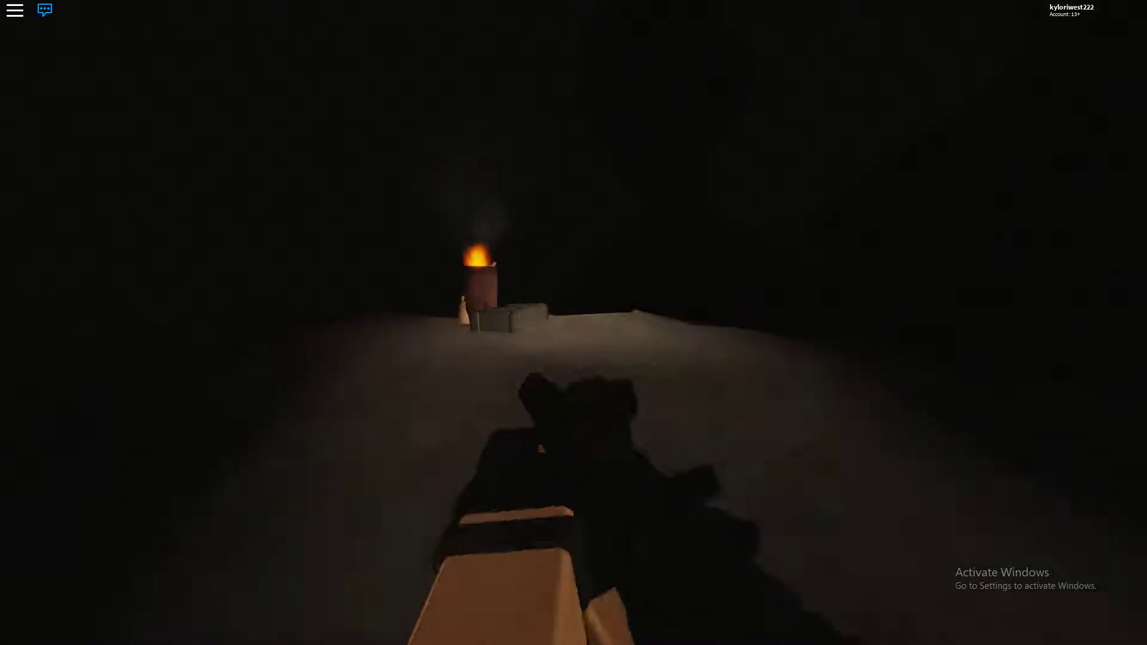
key("w")
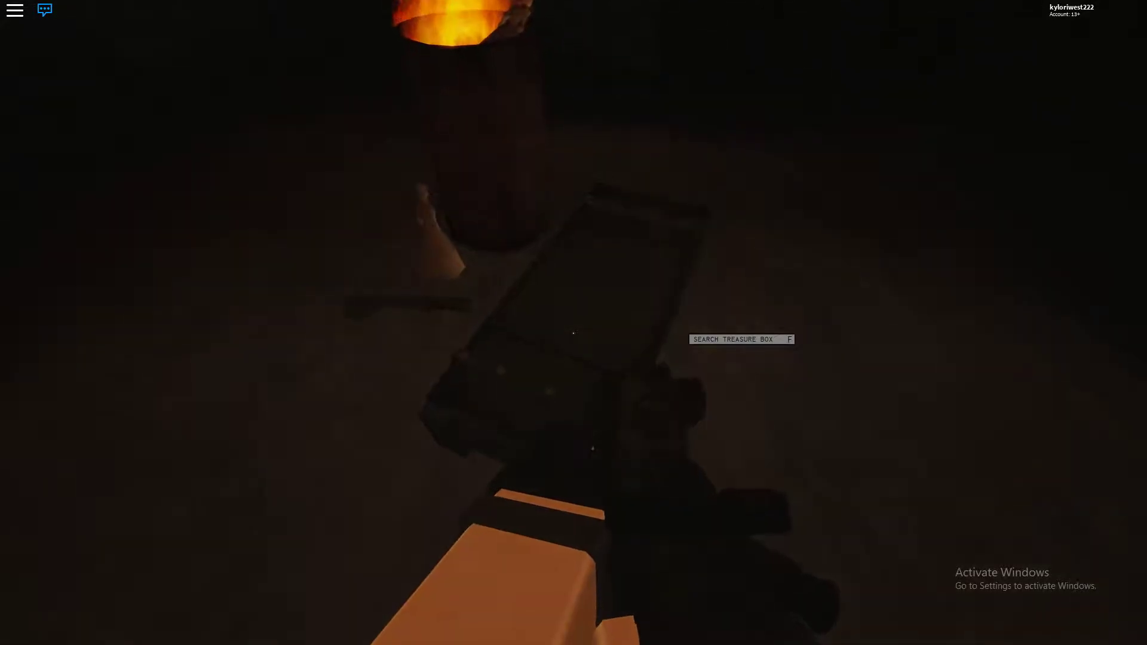
key("w")
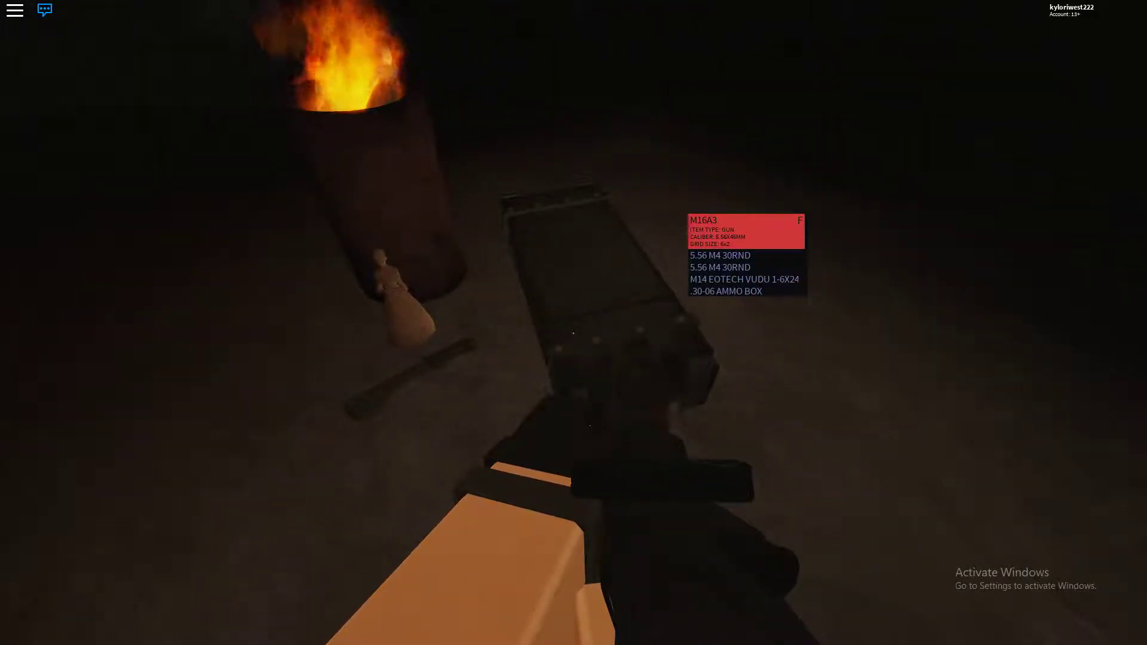
scroll(746, 255, "down", 1)
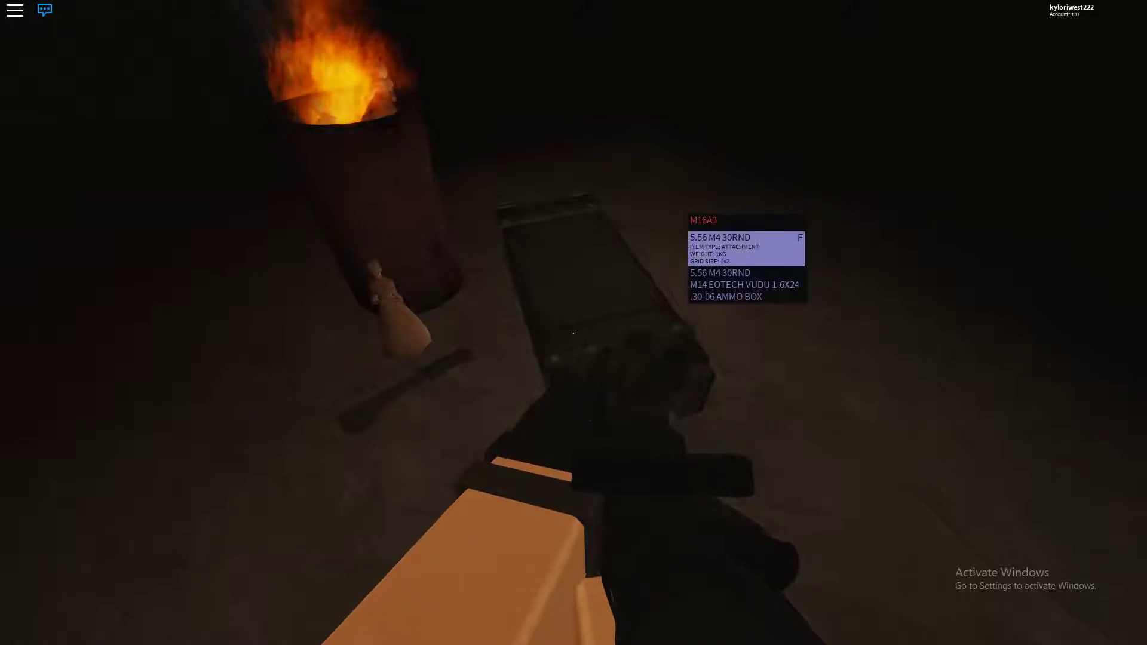
key("f")
key("f")
key("Tab")
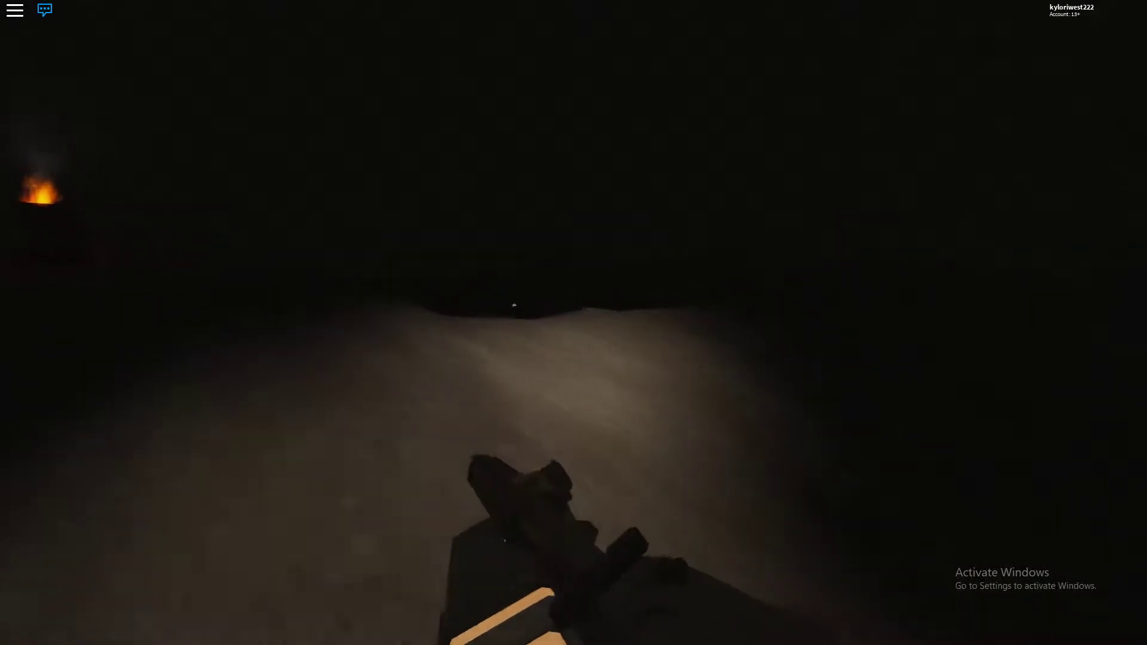
Walk from the fire barrel camp back through the cave to the teammate at the ammo crates.
key("w")
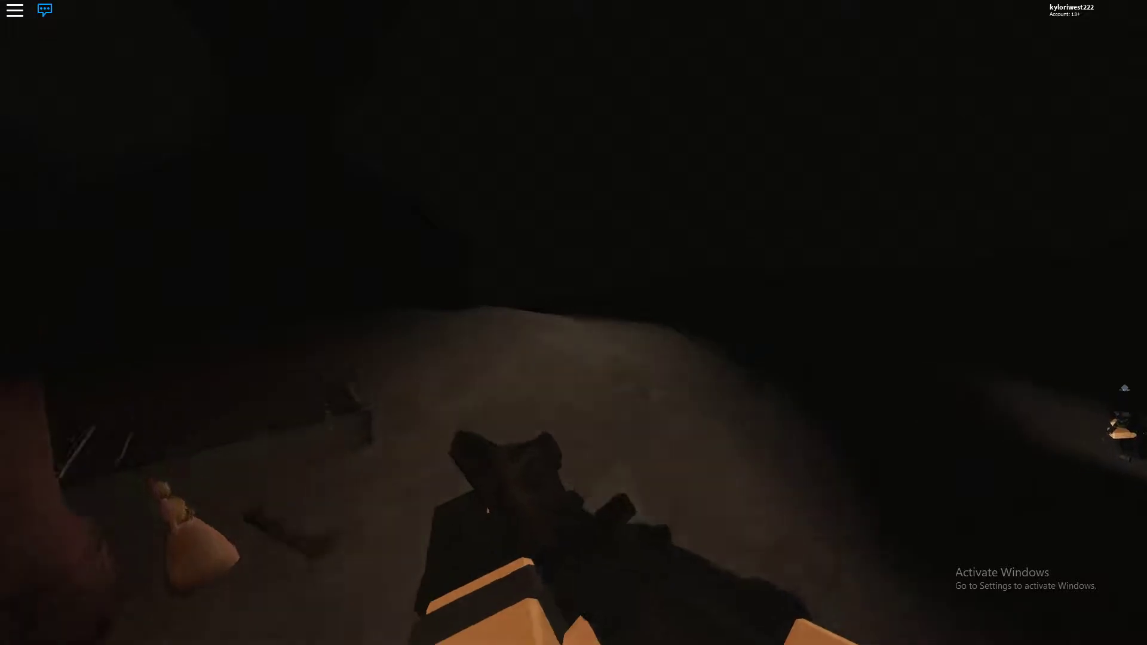
key("w")
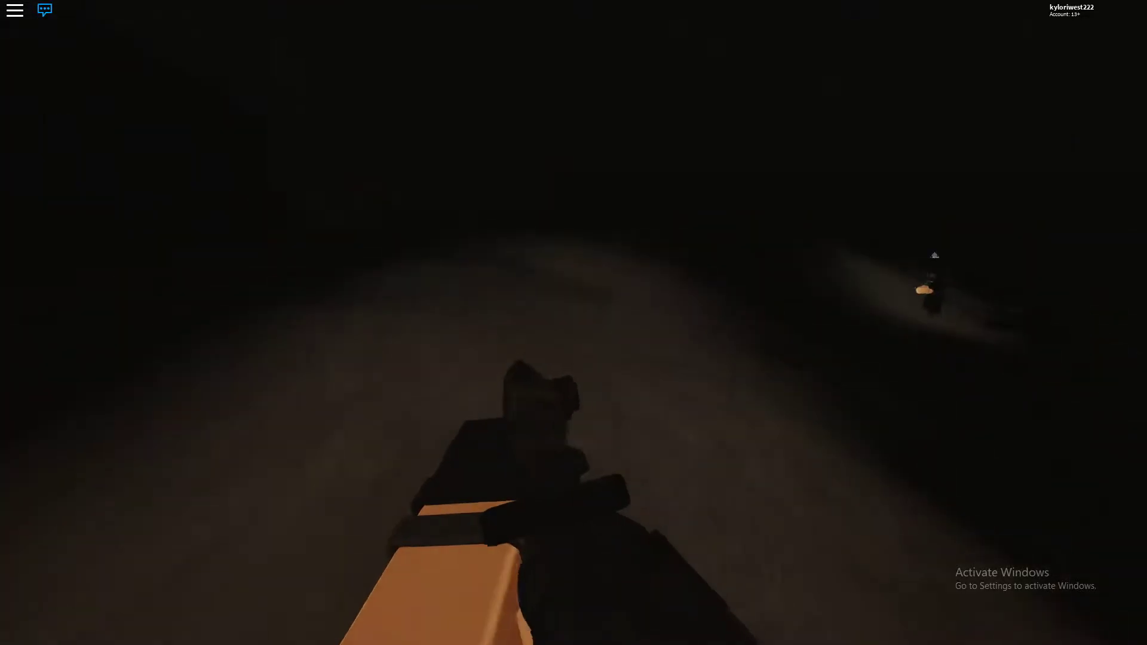
key("w")
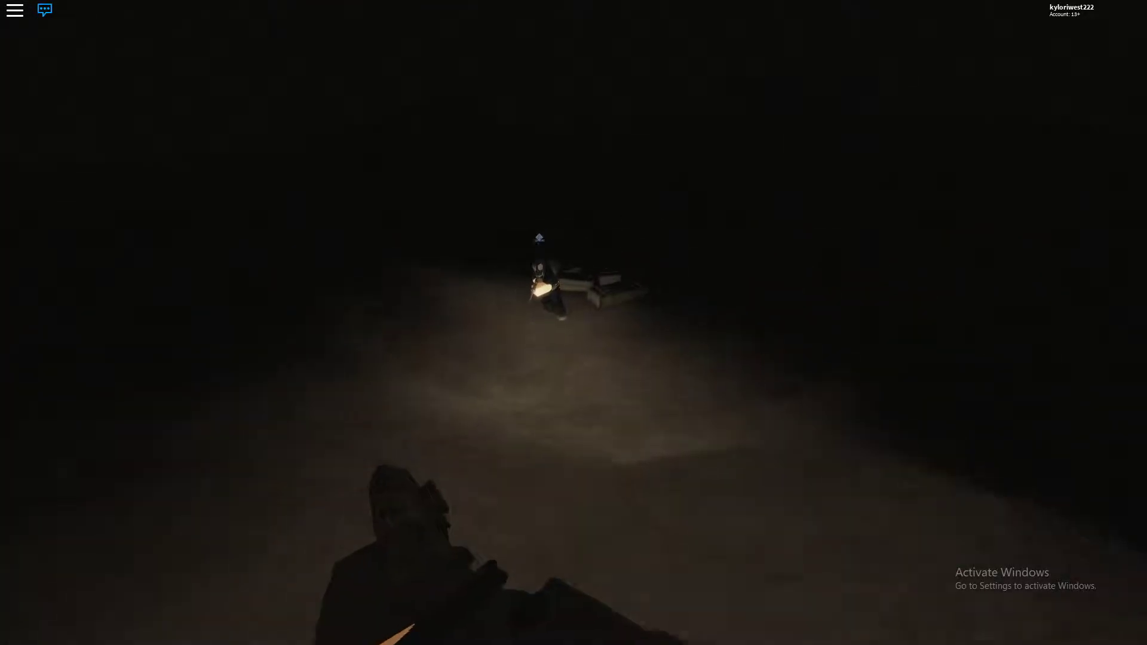
key("w")
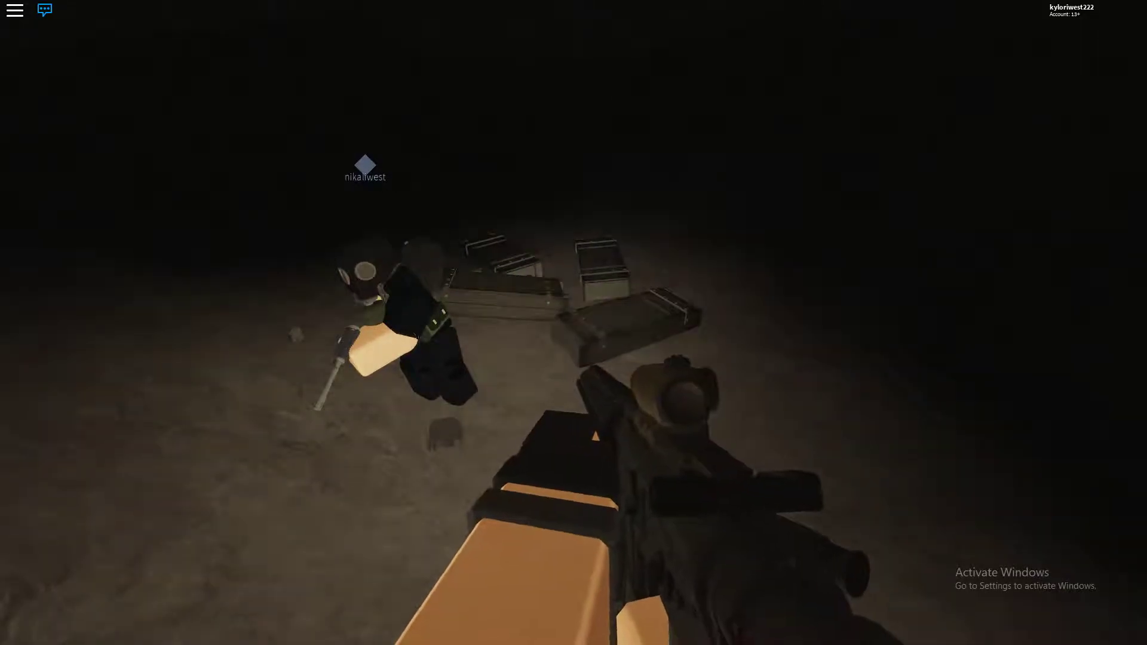
key("w")
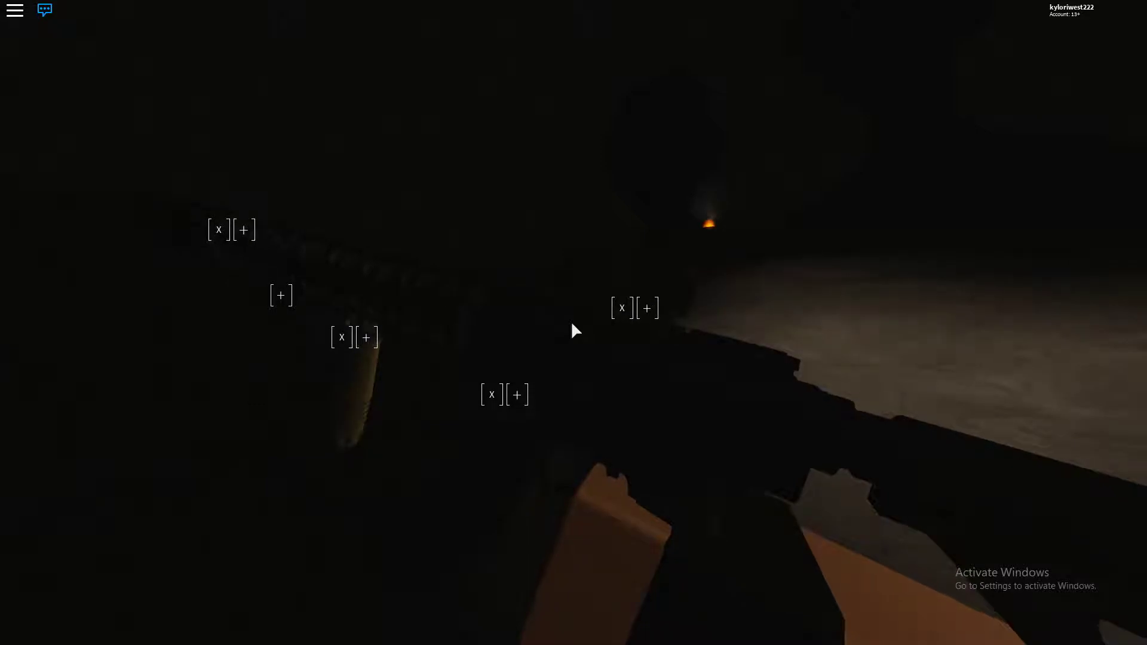
Leave the rifle modding view and return to first-person play in the cave.
key("t")
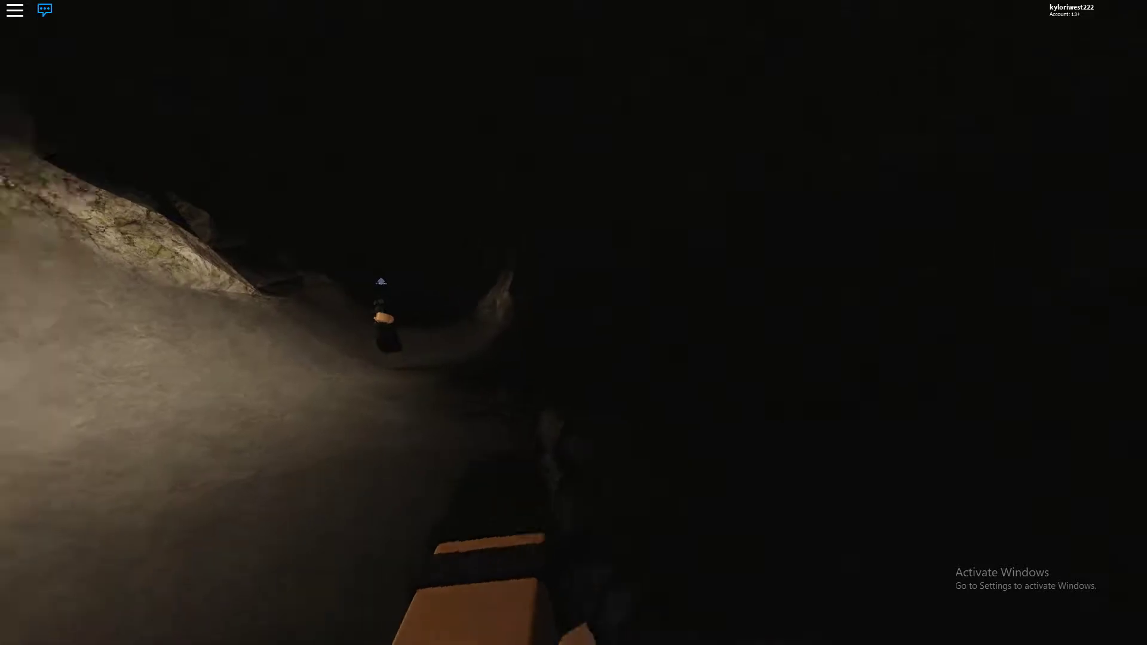
key("w")
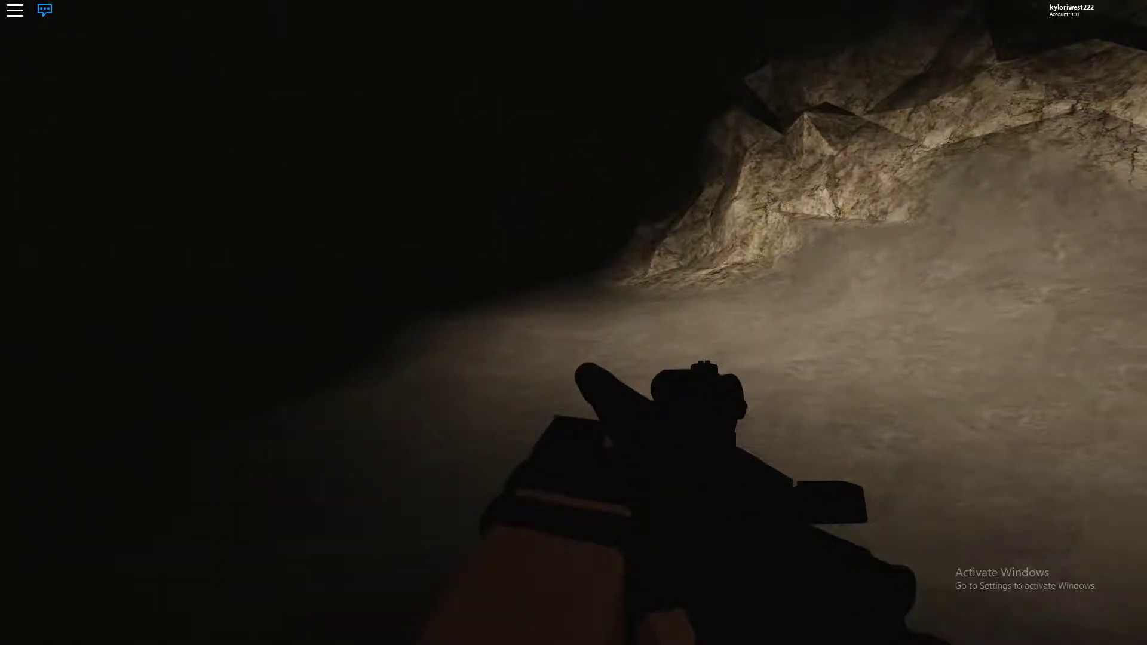
Walk along the cave floor up to the teammate and look around the corridor.
key("w")
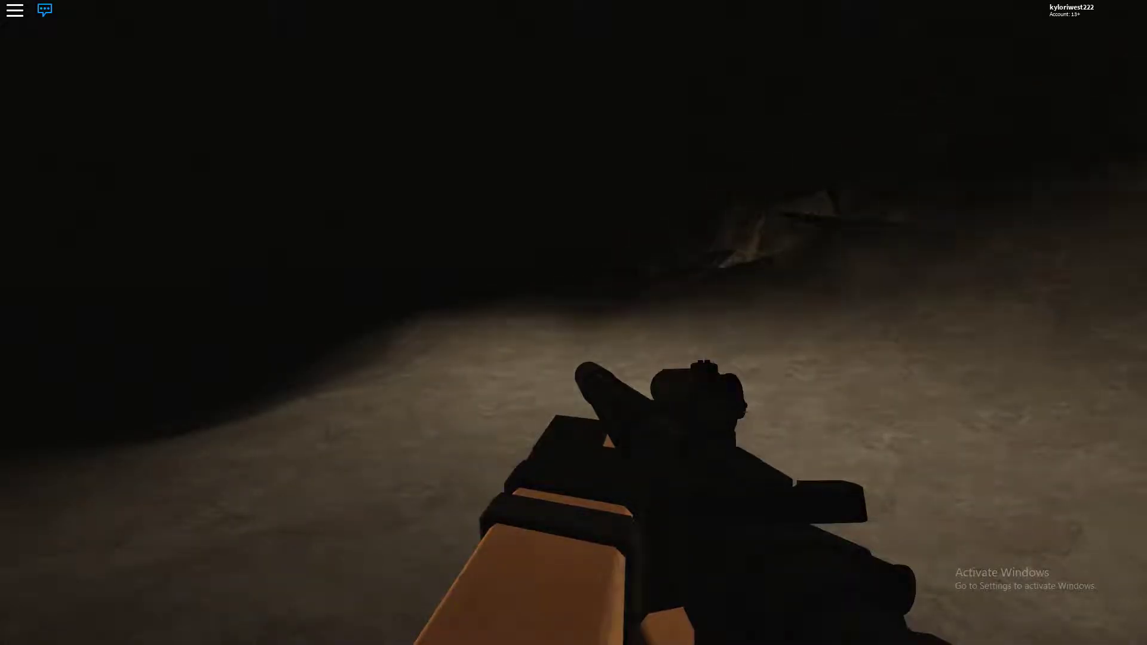
key("w")
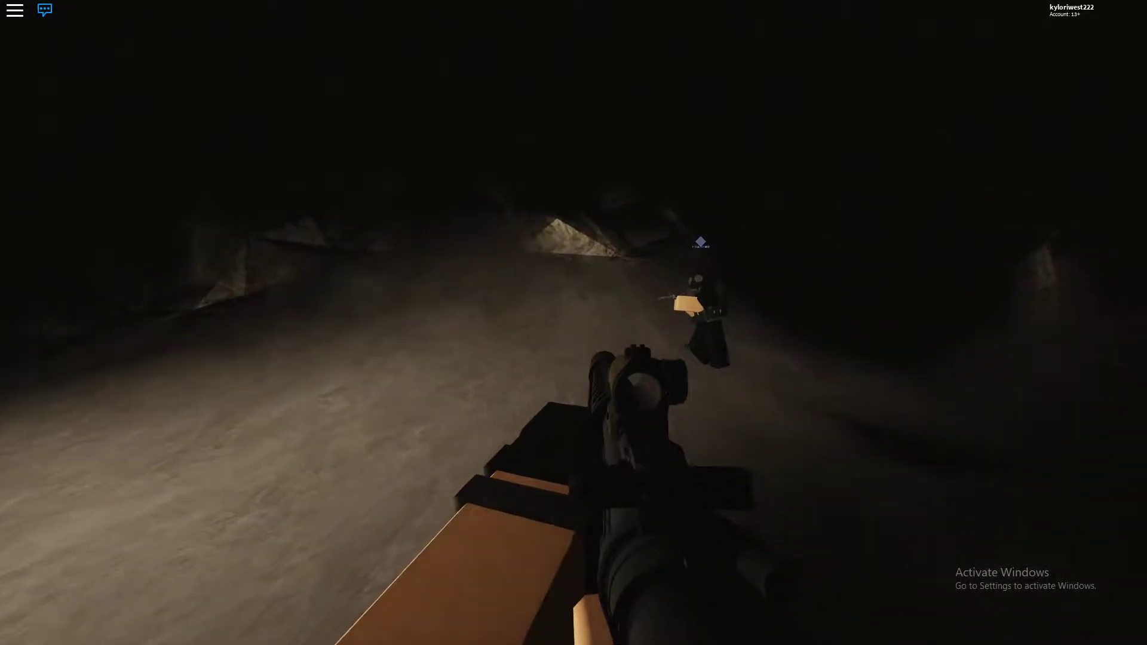
key("w")
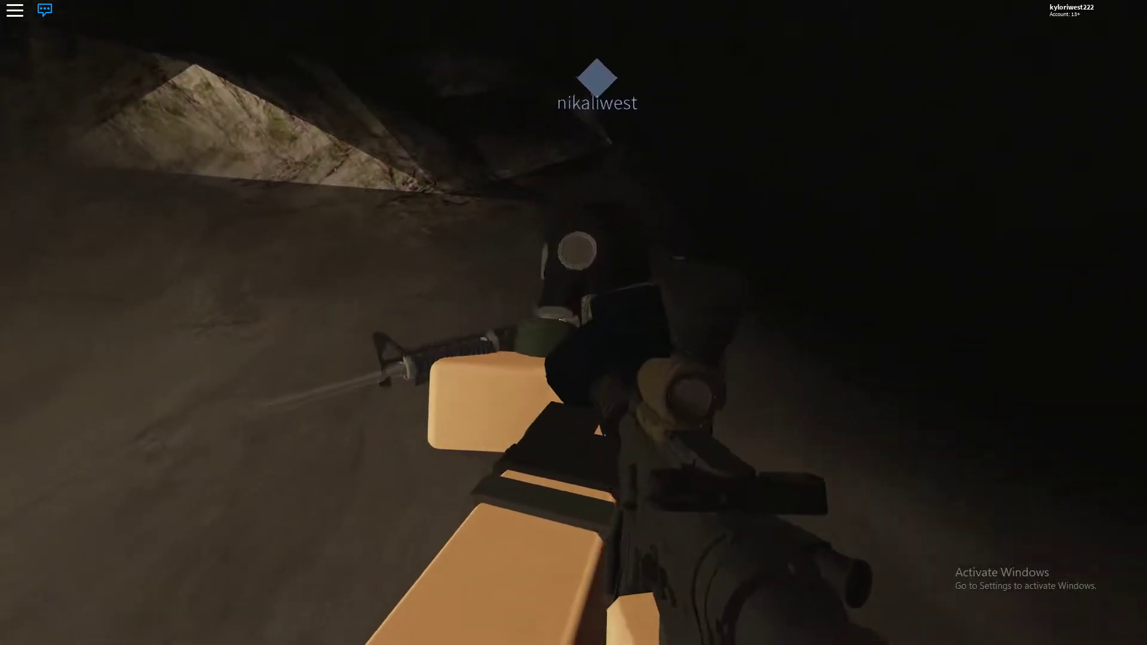
key("w")
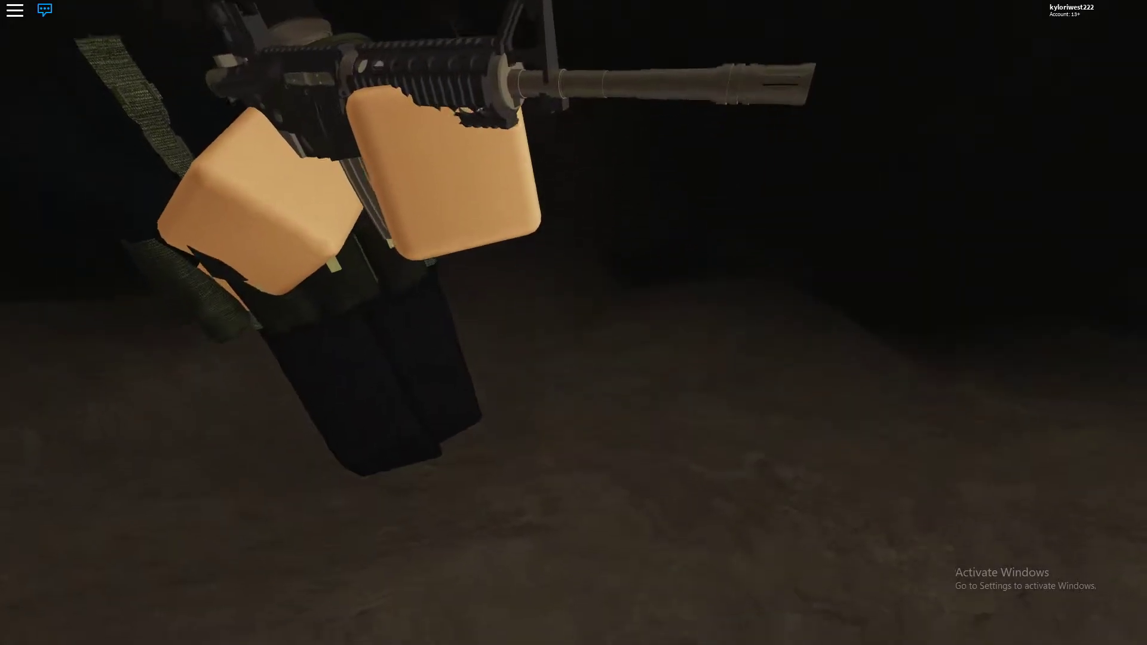
key("w")
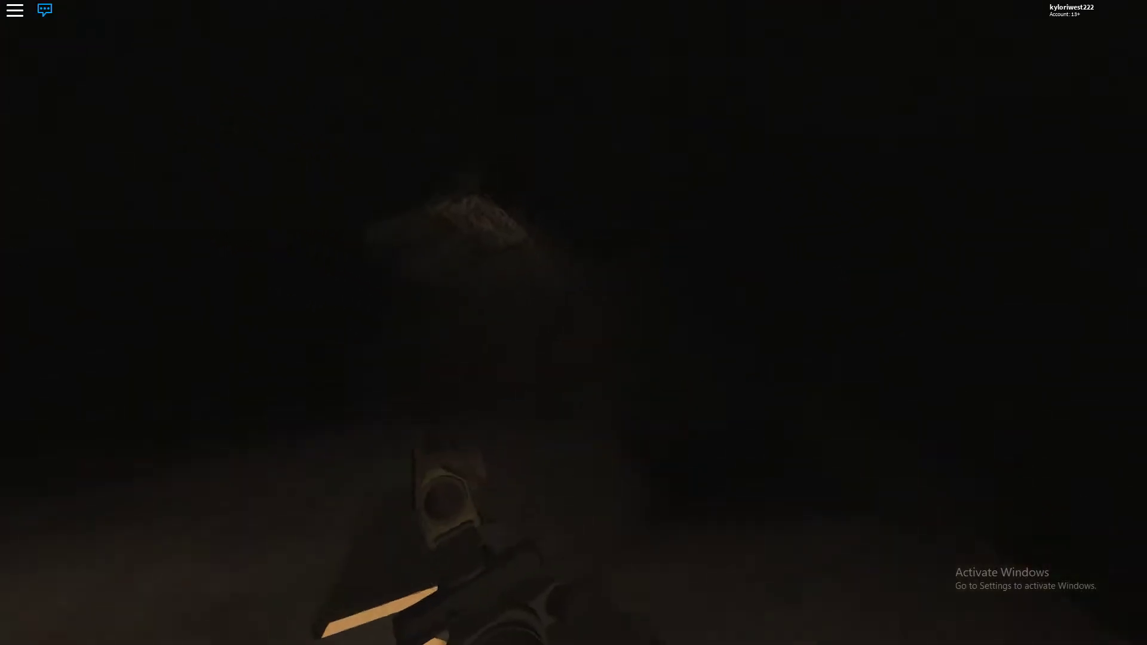
key("w")
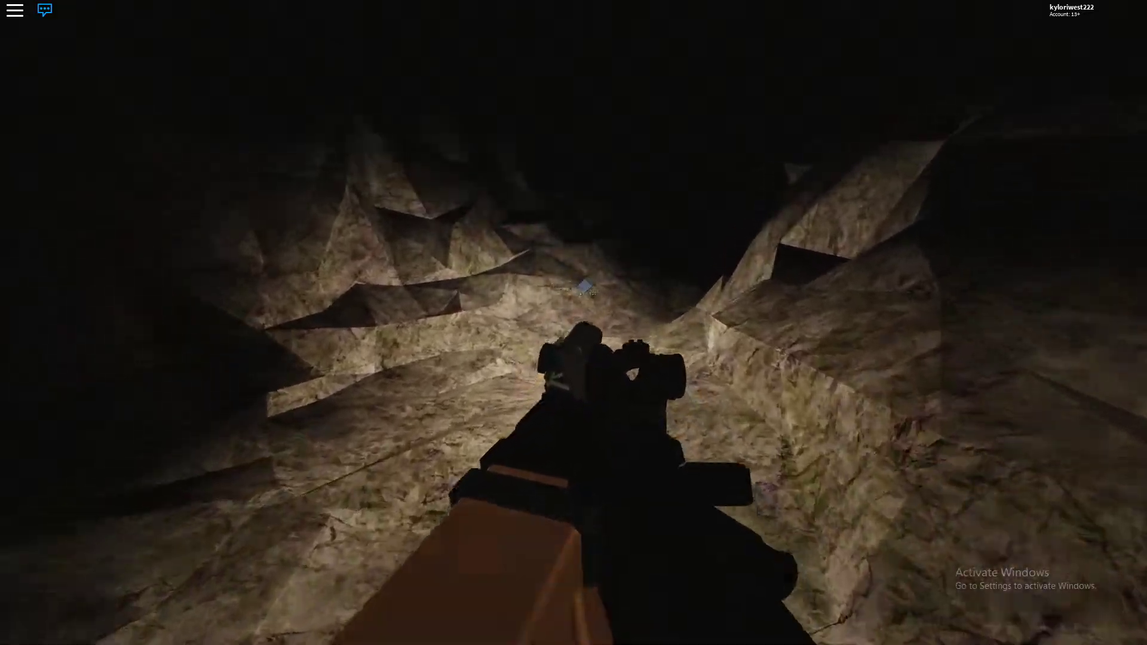
Climb the rocky passage behind the teammate toward the narrow shaft.
key("w")
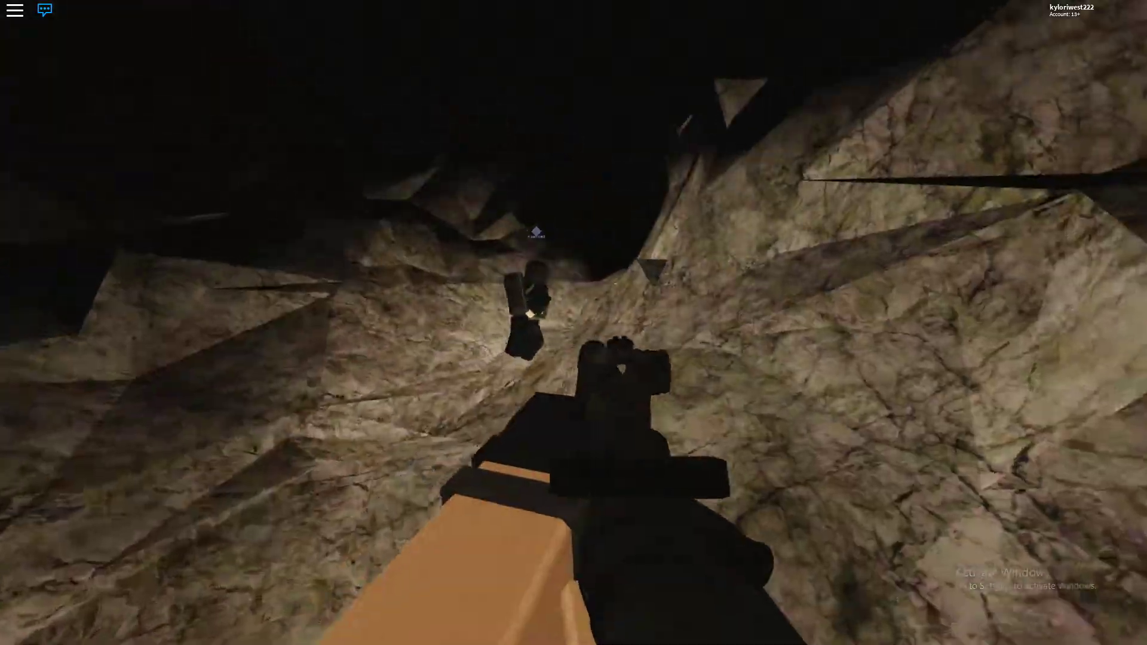
key("w")
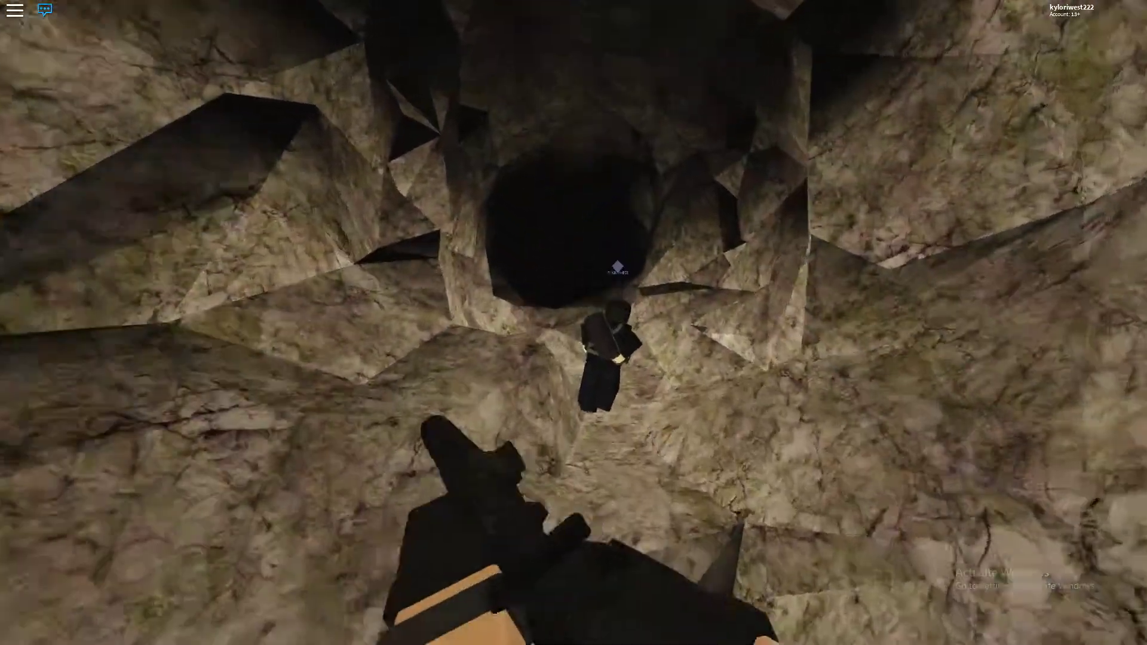
key("w")
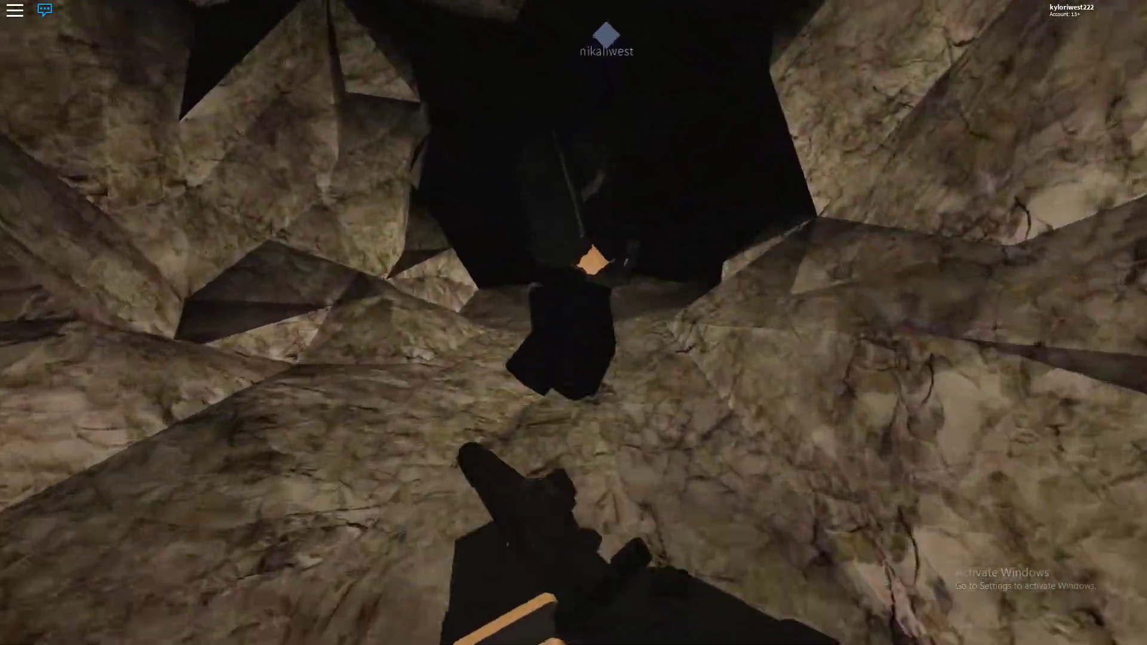
key("w")
key("w")
key("w")
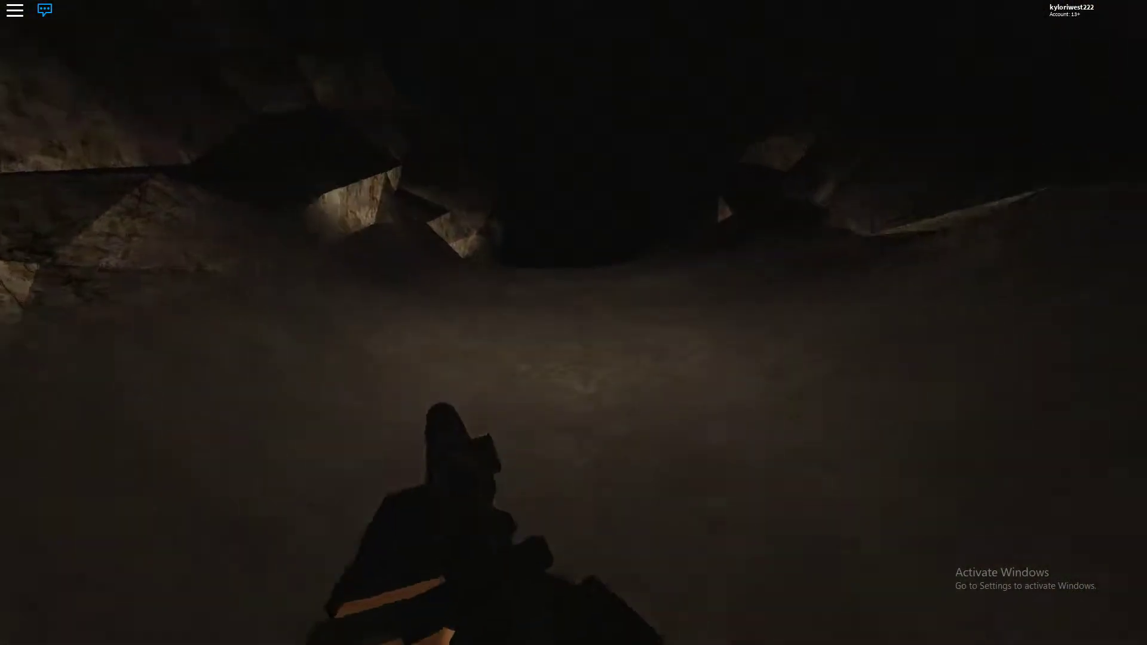
Walk through the winding tunnels past the rock wall, turning right toward the ledge.
key("w")
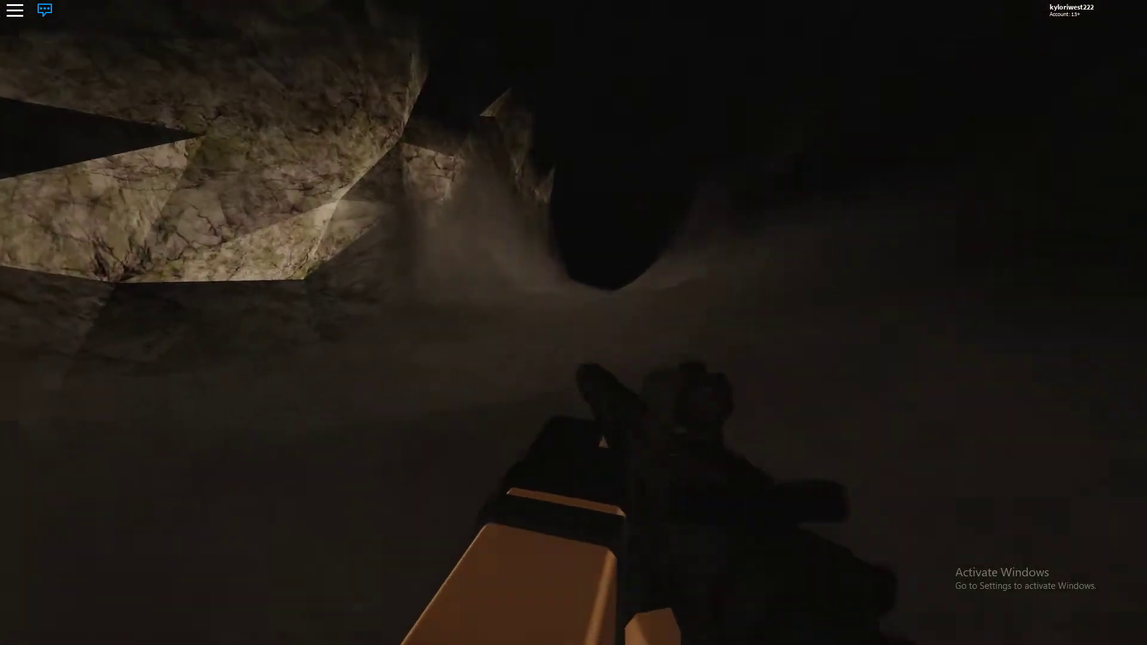
key("w")
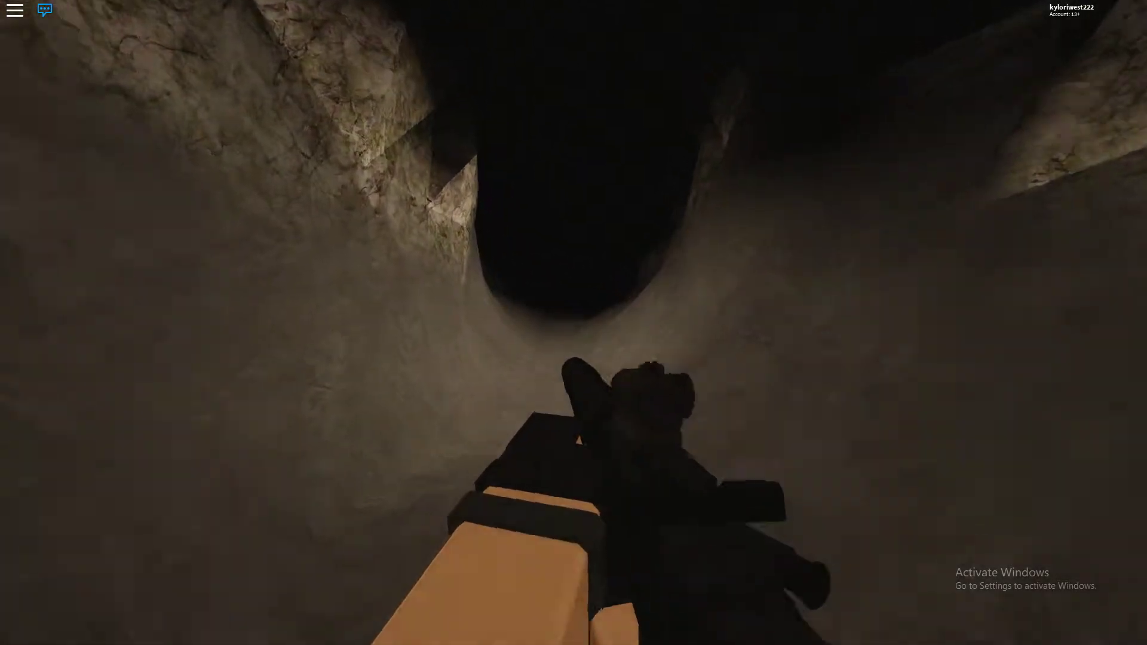
key("w")
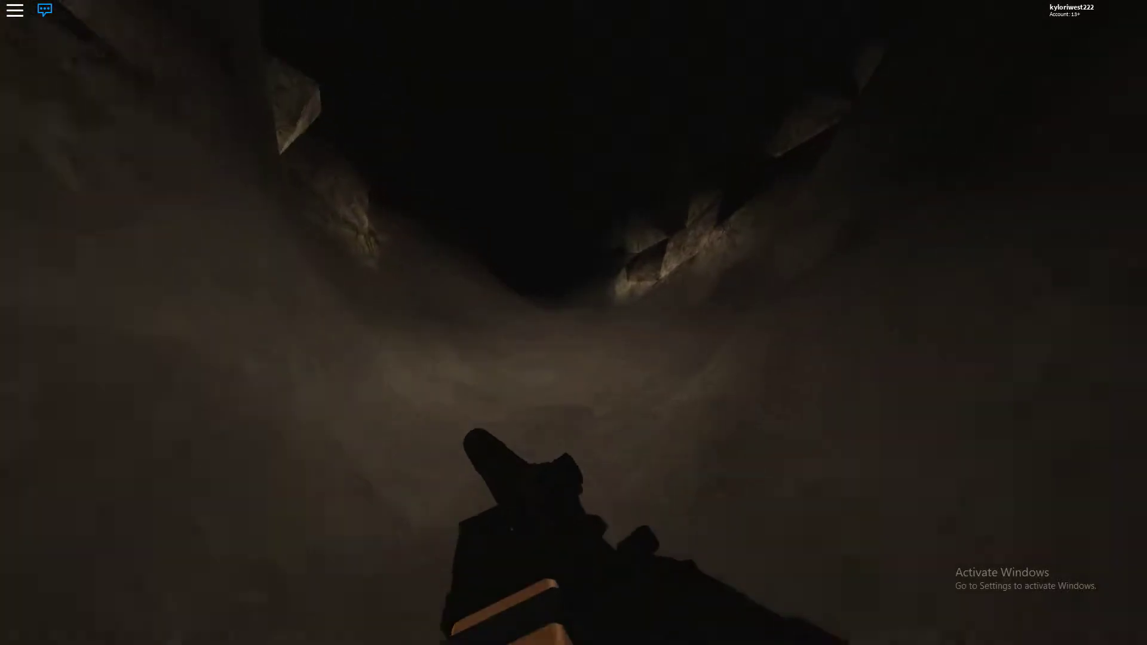
key("w")
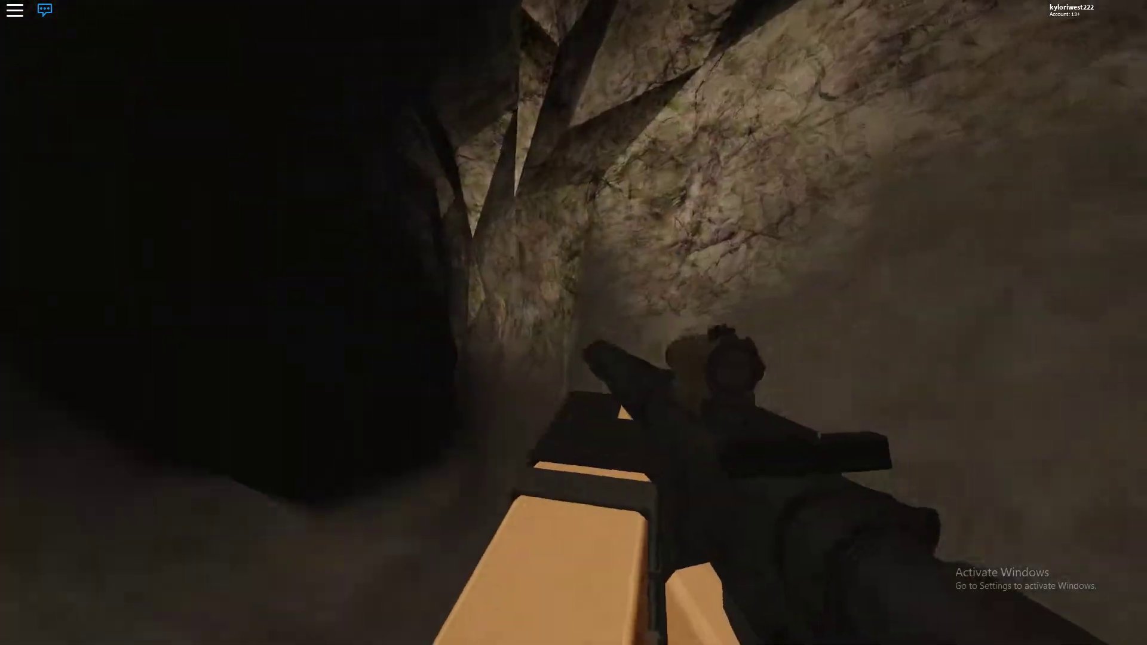
key("w")
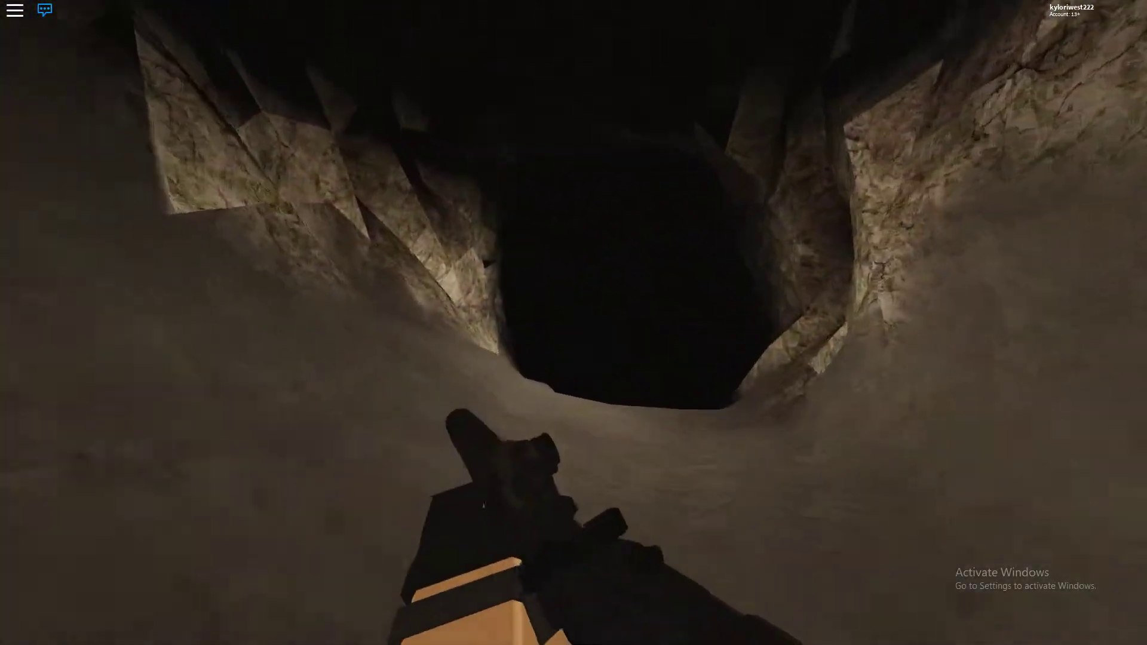
key("w")
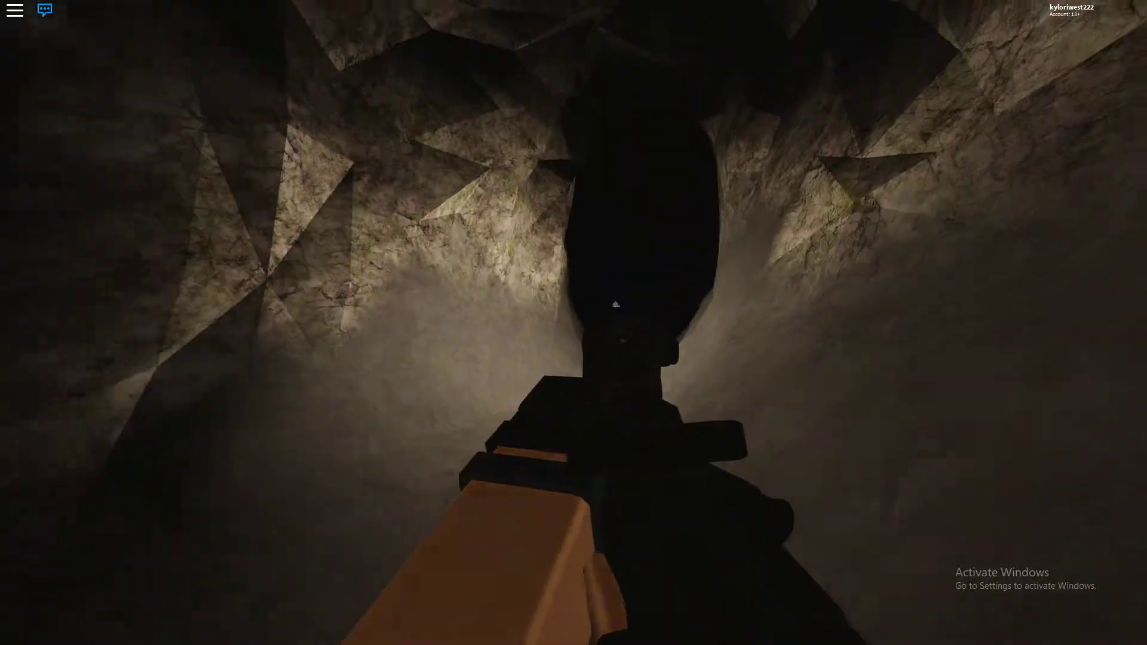
key("w")
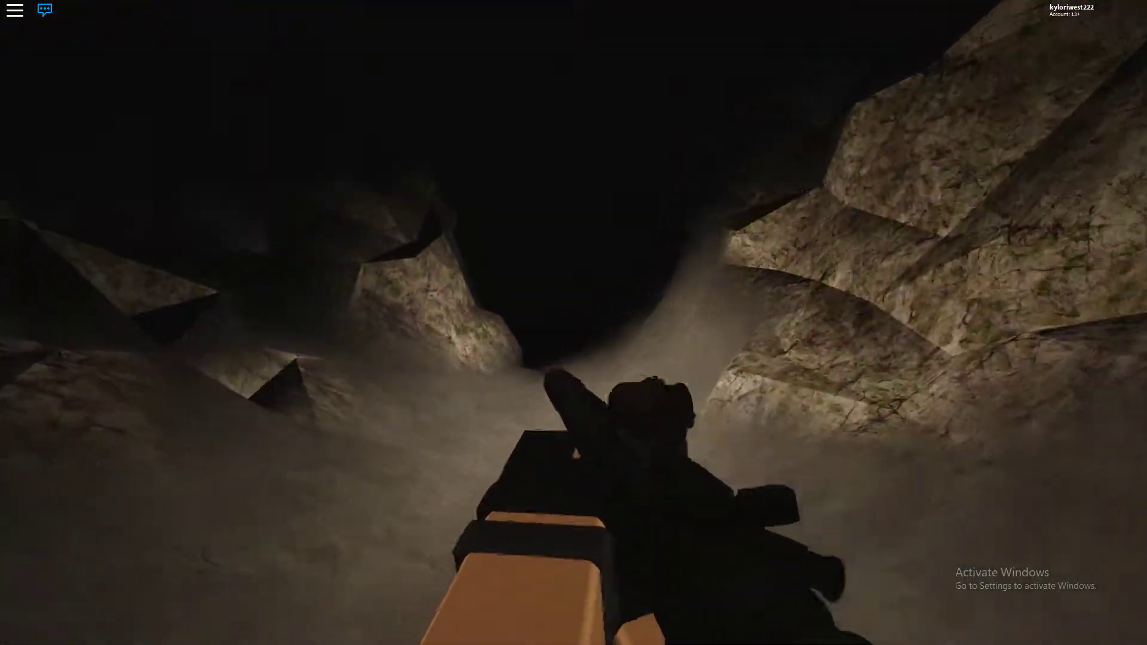
key("w")
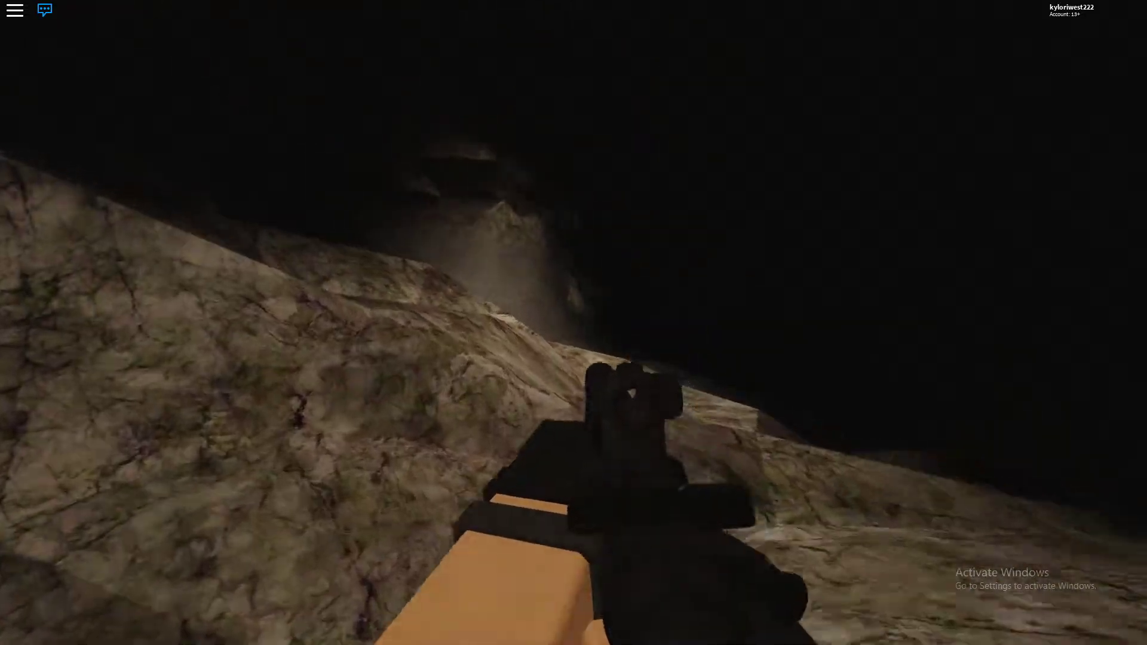
Keep walking through the dark cave tunnels, then check the inventory.
key("w")
key("w")
key("w")
key("w")
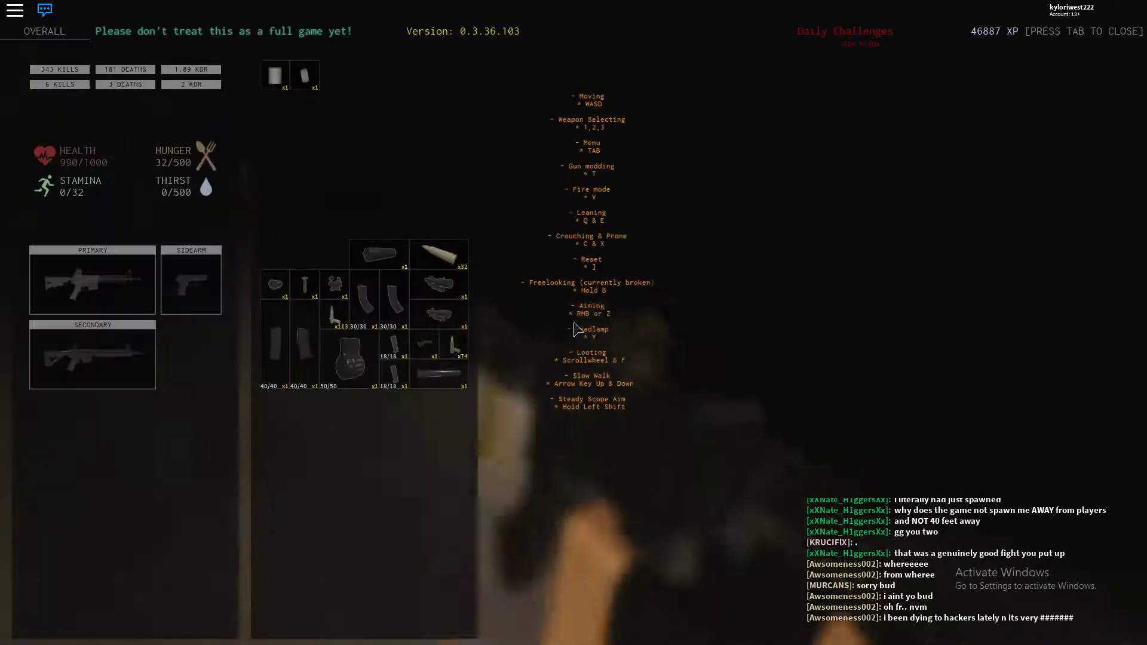
key("Tab")
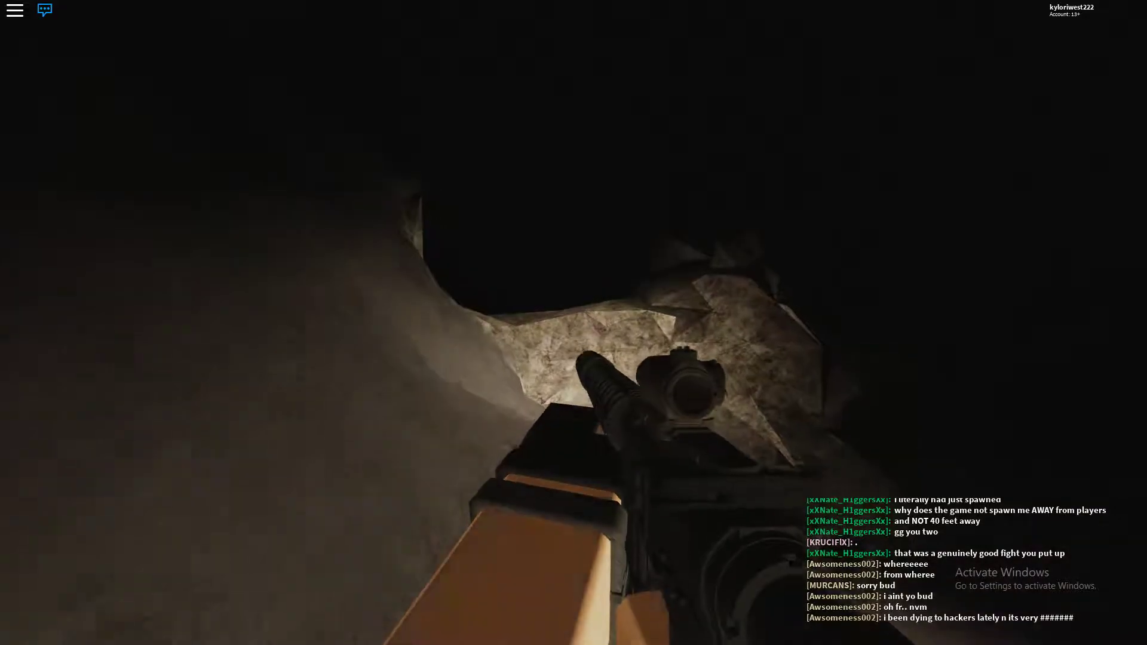
Close the inventory and head out of the cave onto the grassy slope by the cult crate.
key("Tab")
key("Tab")
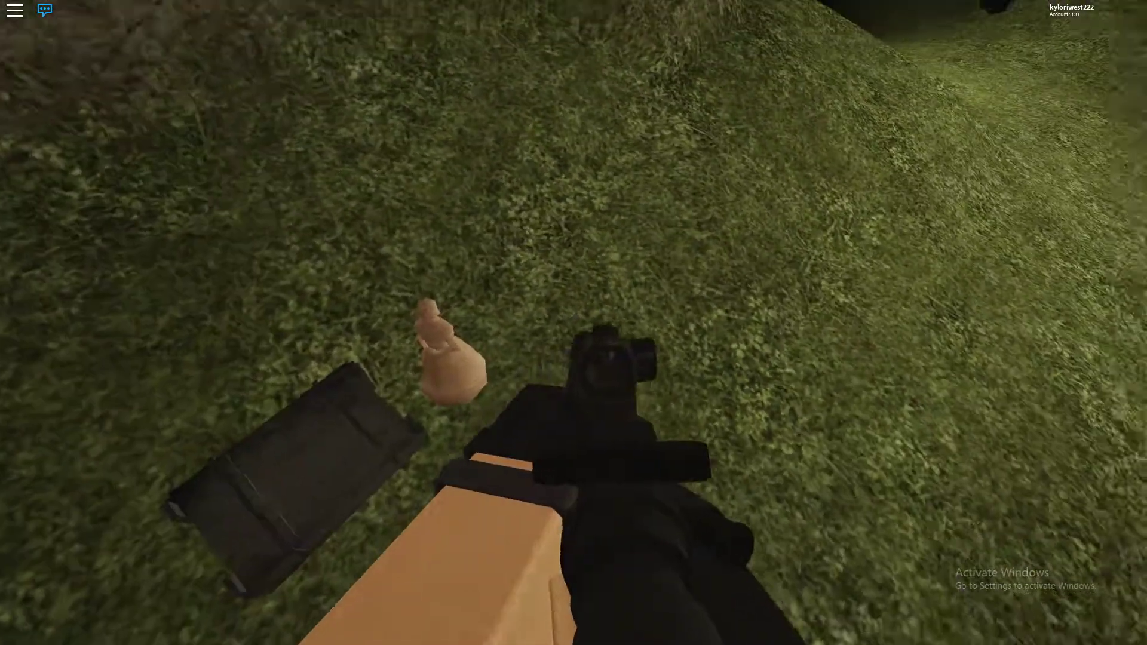
Take the HK416 A7 G95 and its magazines from the cult crate, leaving the suppressor.
key("f")
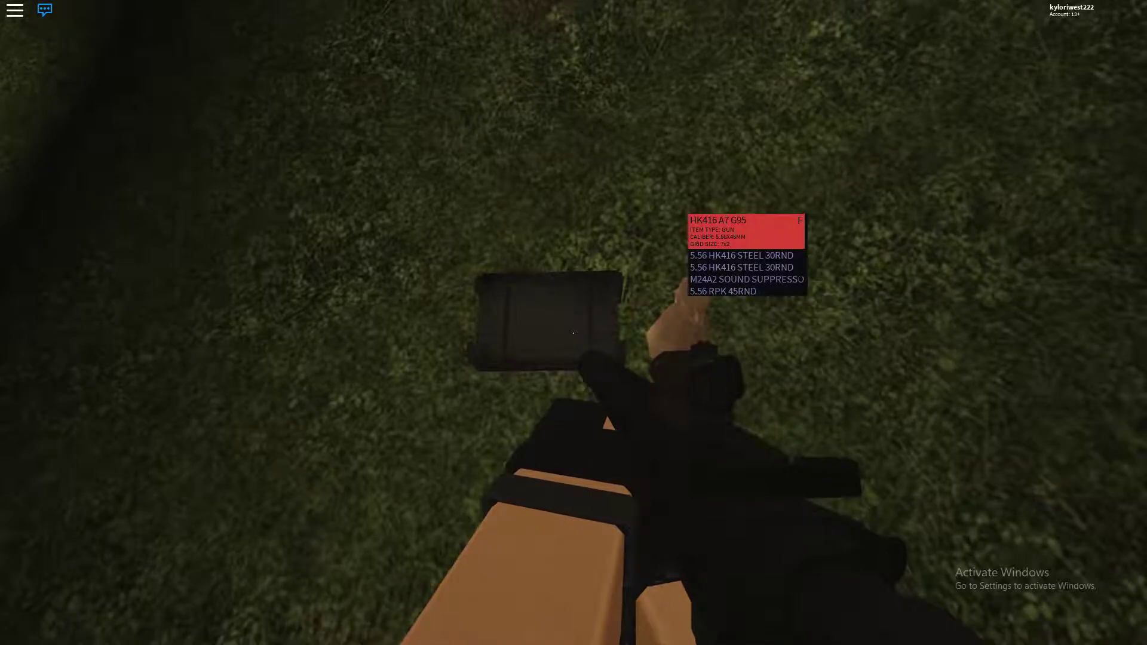
key("Tab")
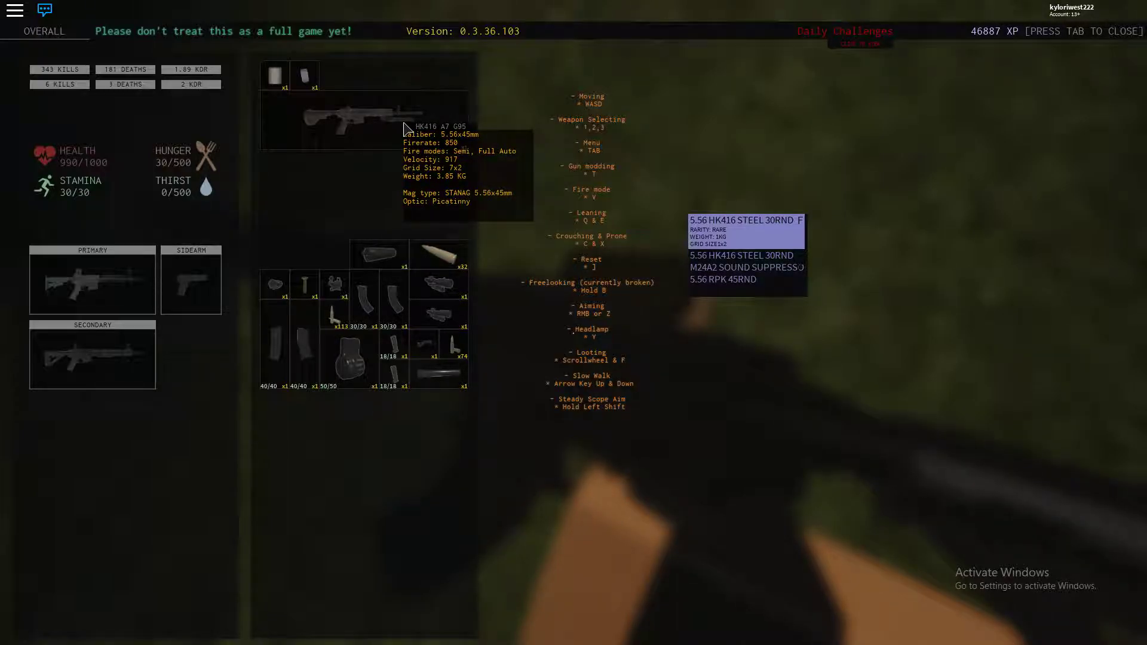
key("Tab")
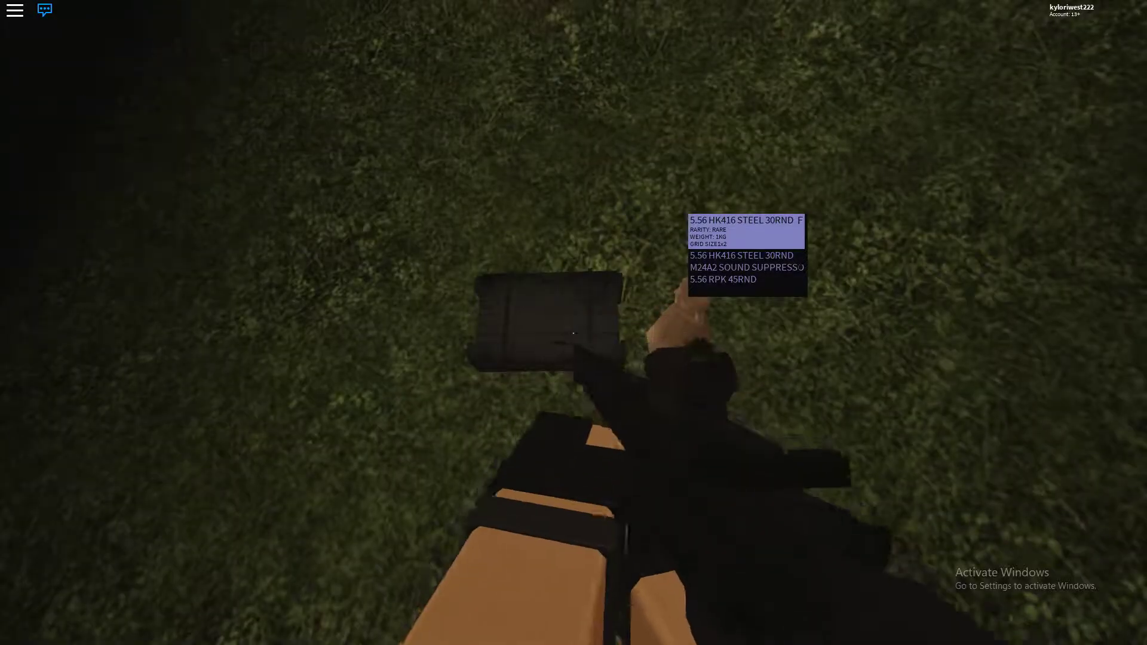
key("f")
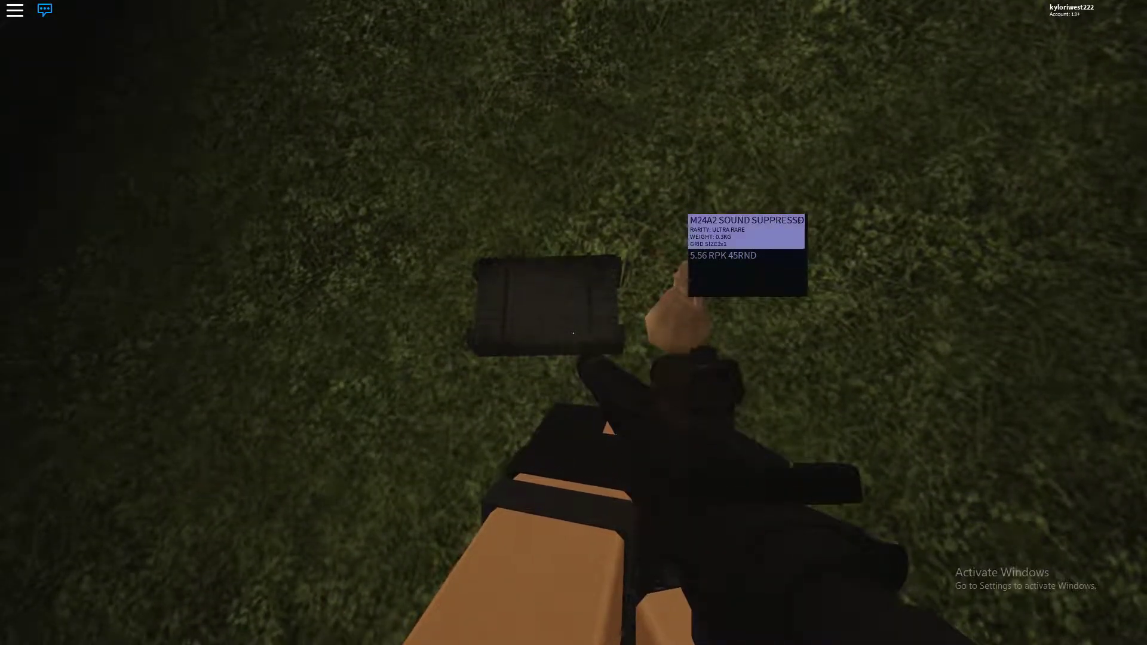
key("f")
key("Tab")
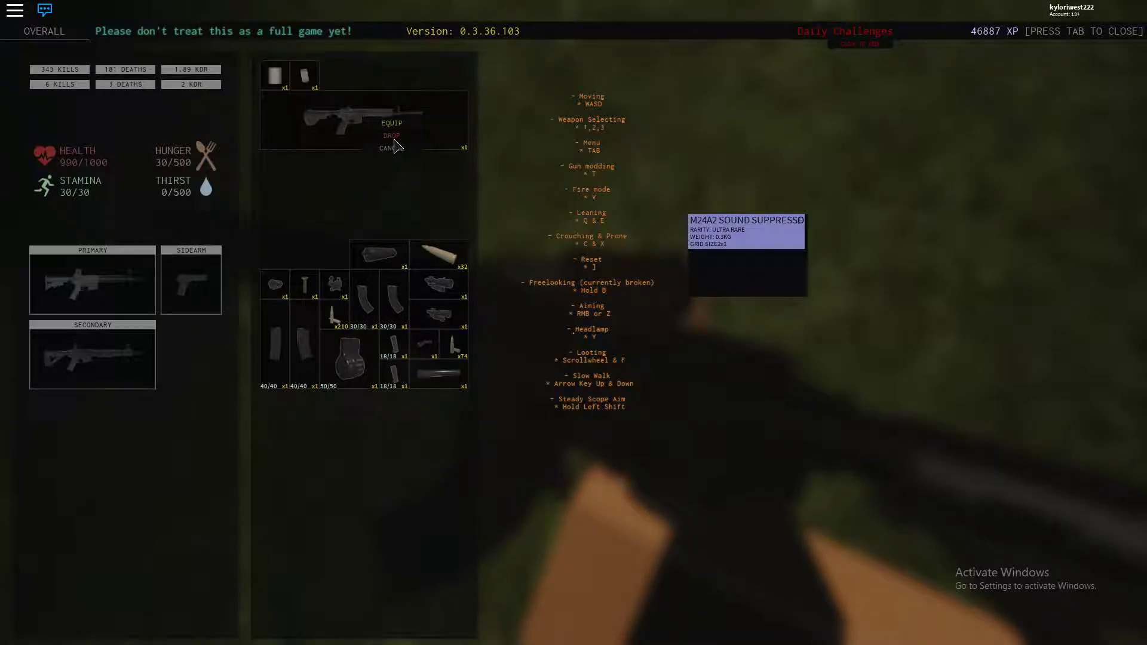
Follow the stone path and cave wall out to the night-time watchtower camp.
key("Tab")
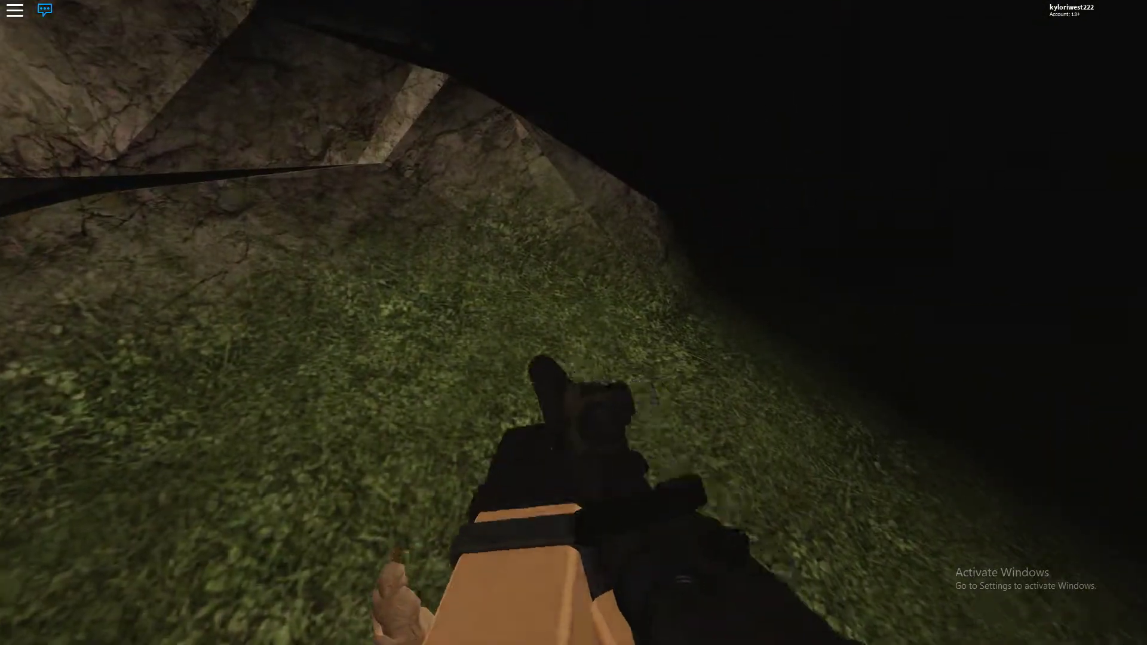
key("w")
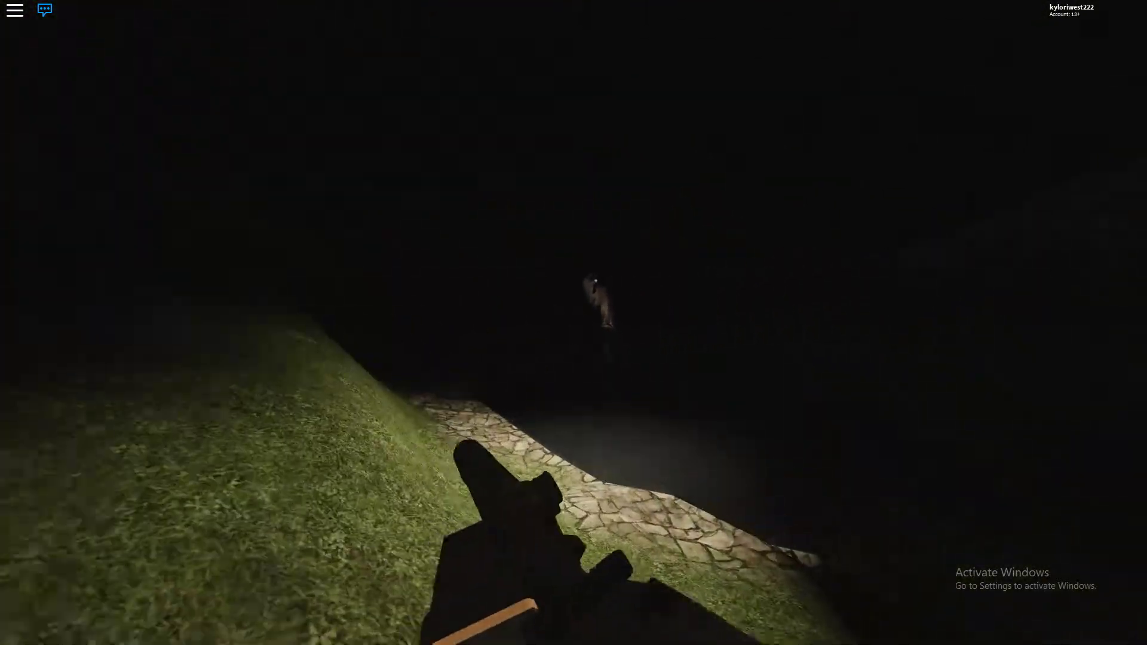
key("w")
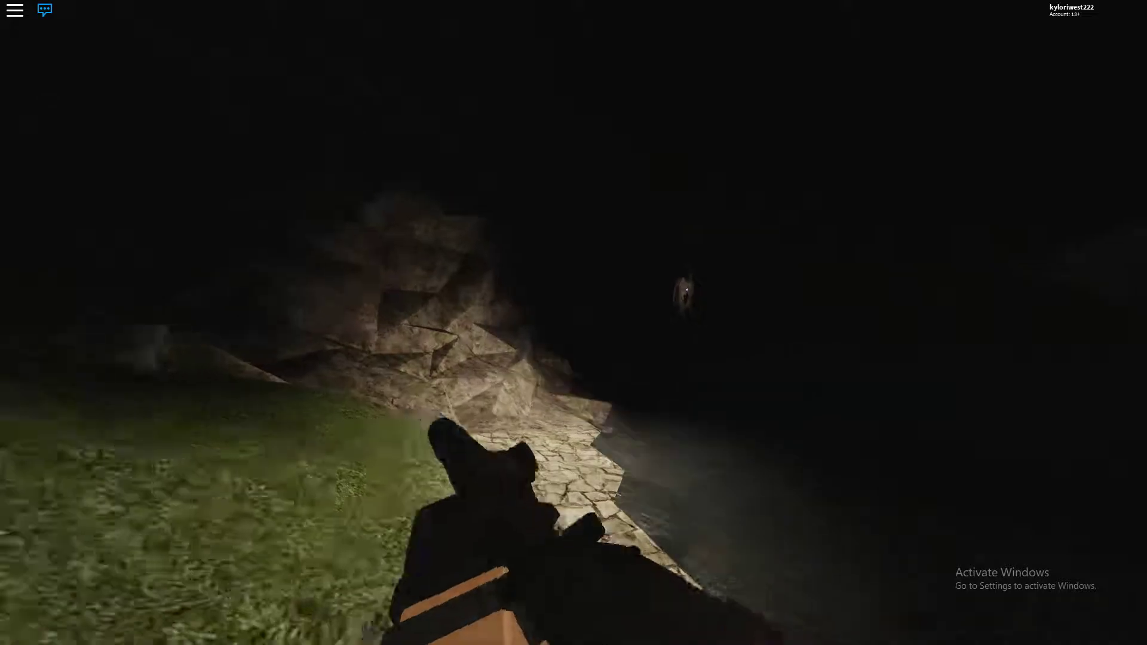
key("w")
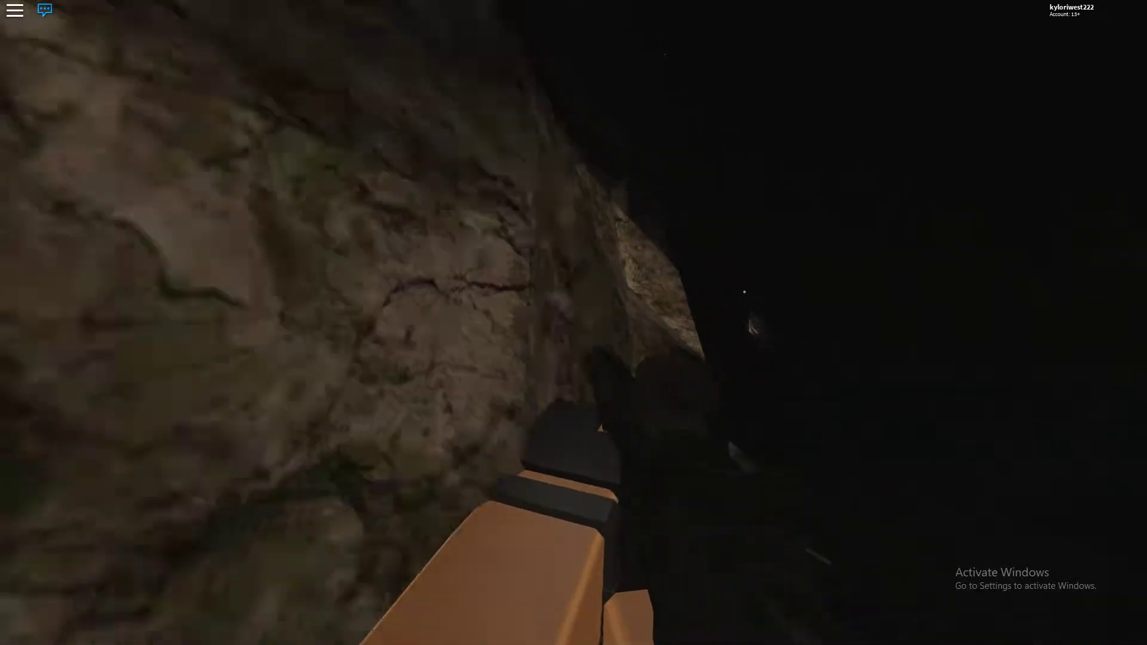
key("w")
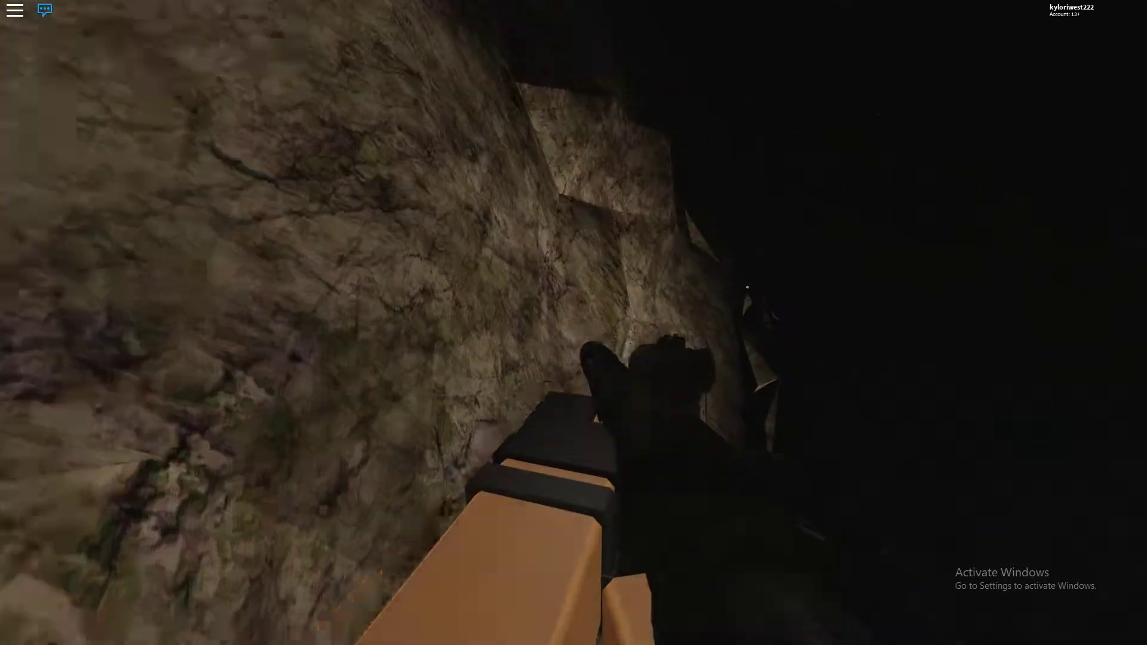
key("w")
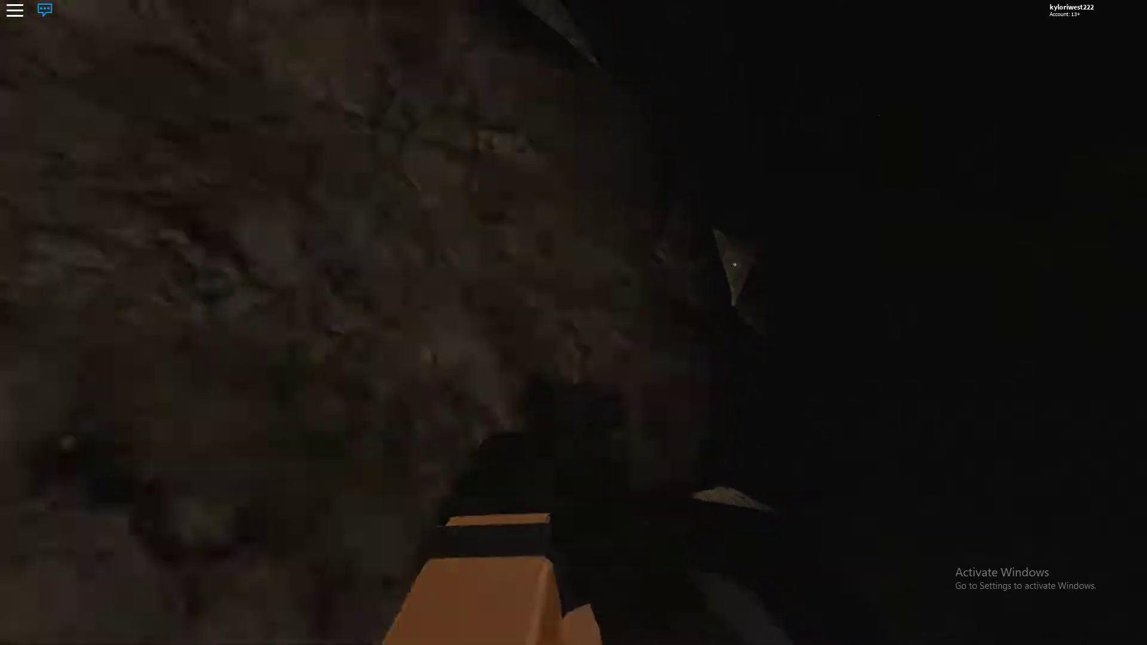
key("w")
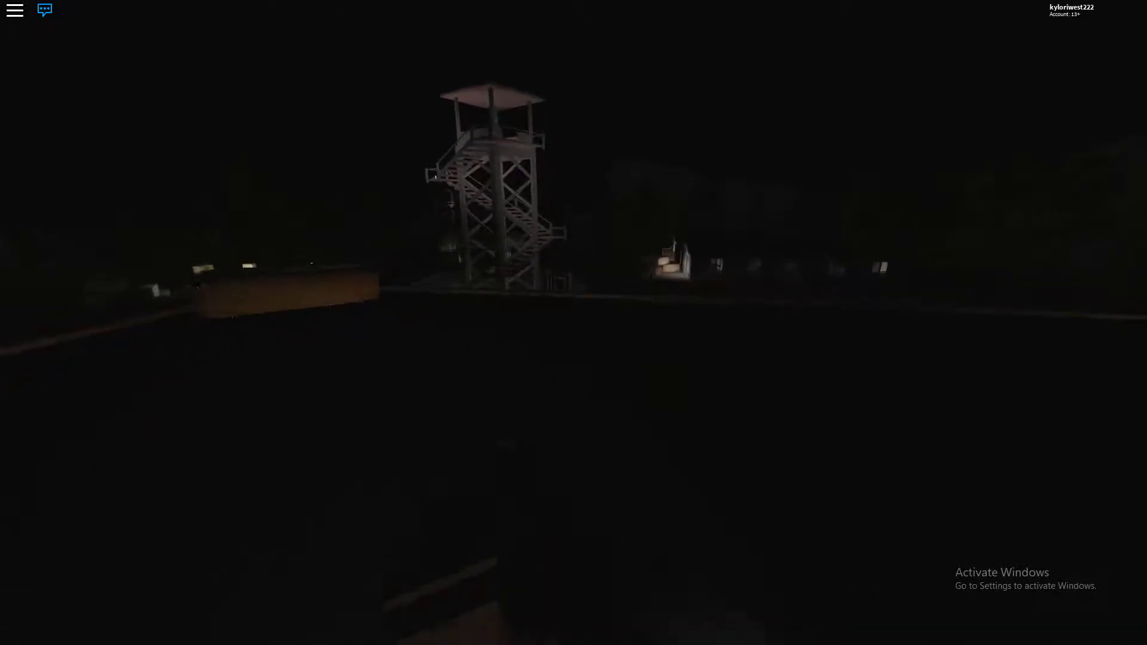
Take the RPK Bulgarian magazine from the watchtower crate and confirm it in the inventory.
key("Tab")
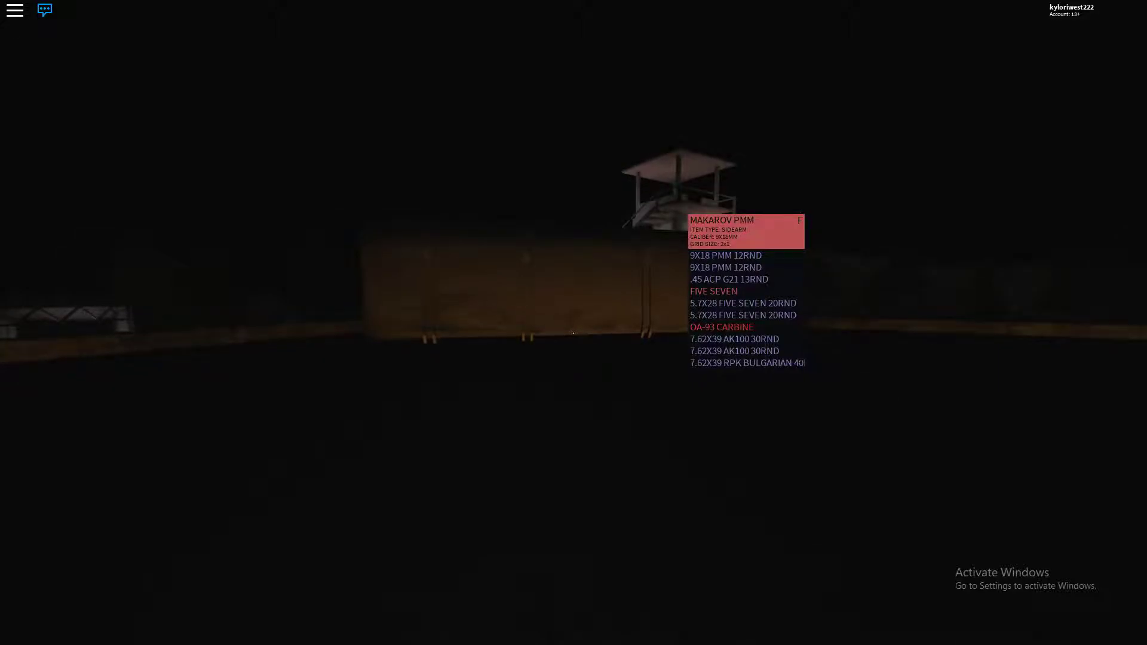
scroll(746, 290, "down", 3)
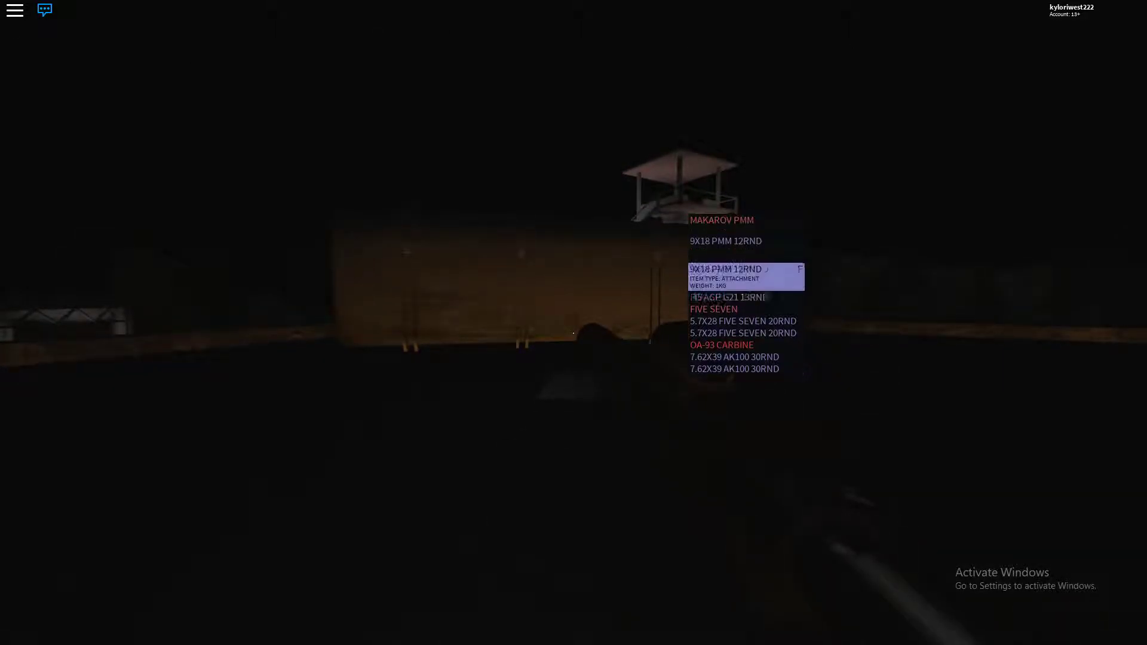
scroll(746, 291, "down", 3)
key("Tab")
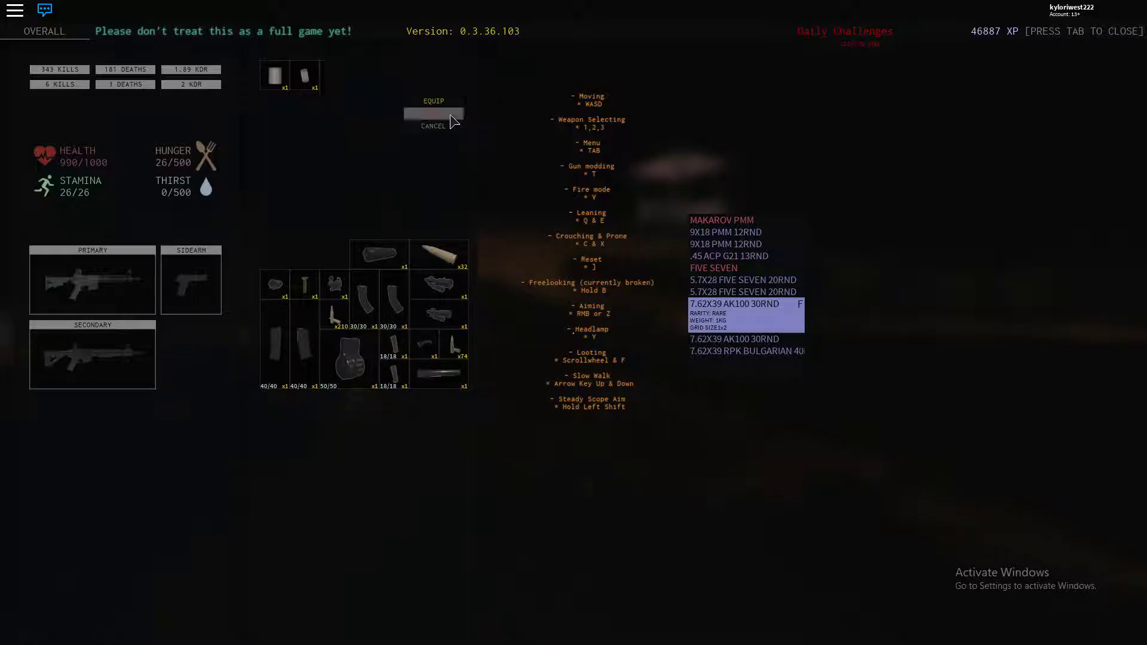
left_click(433, 100)
key("Tab")
key("f")
key("Tab")
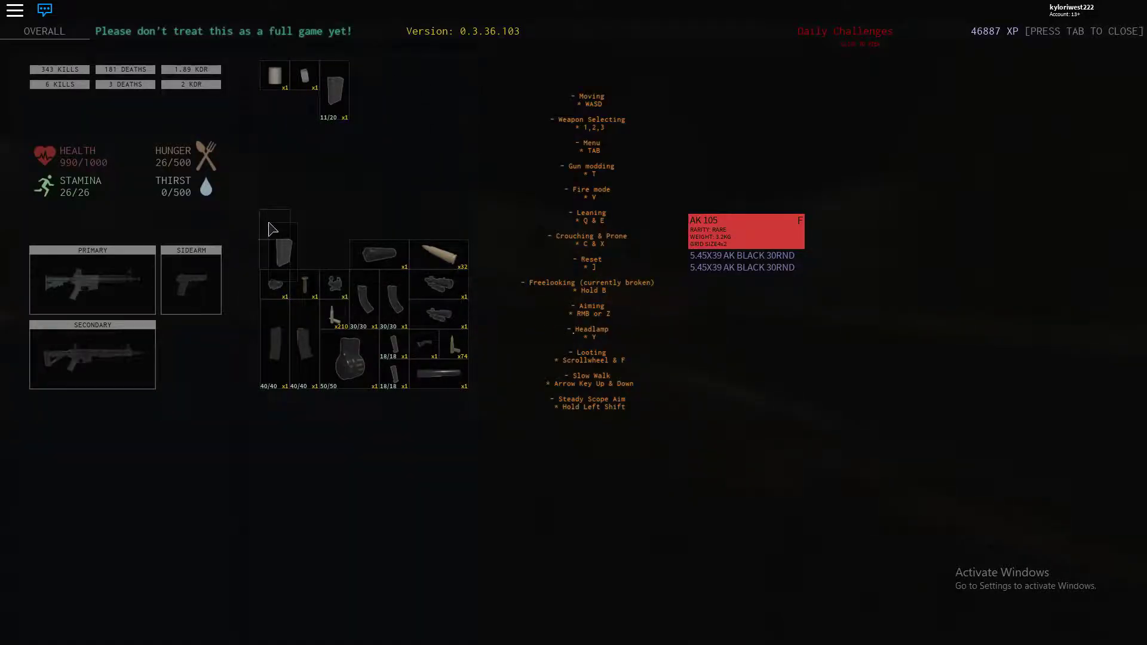
key("Tab")
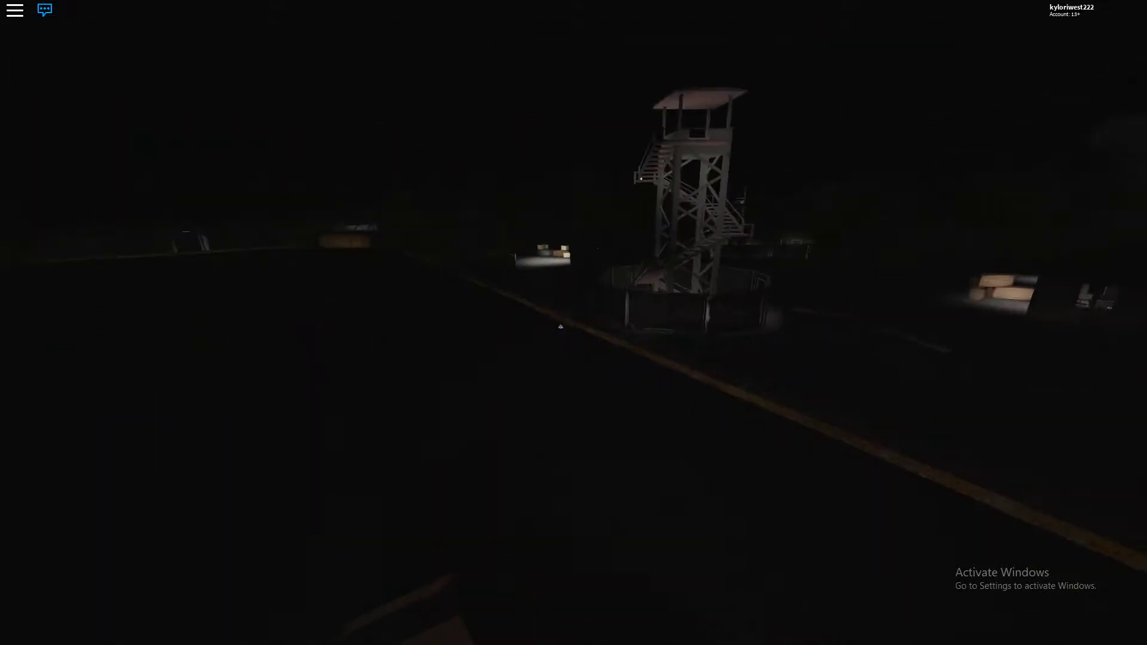
Enter the orange-lit camp room and search the gun locker, finding a SIG 556 DMR.
key("w")
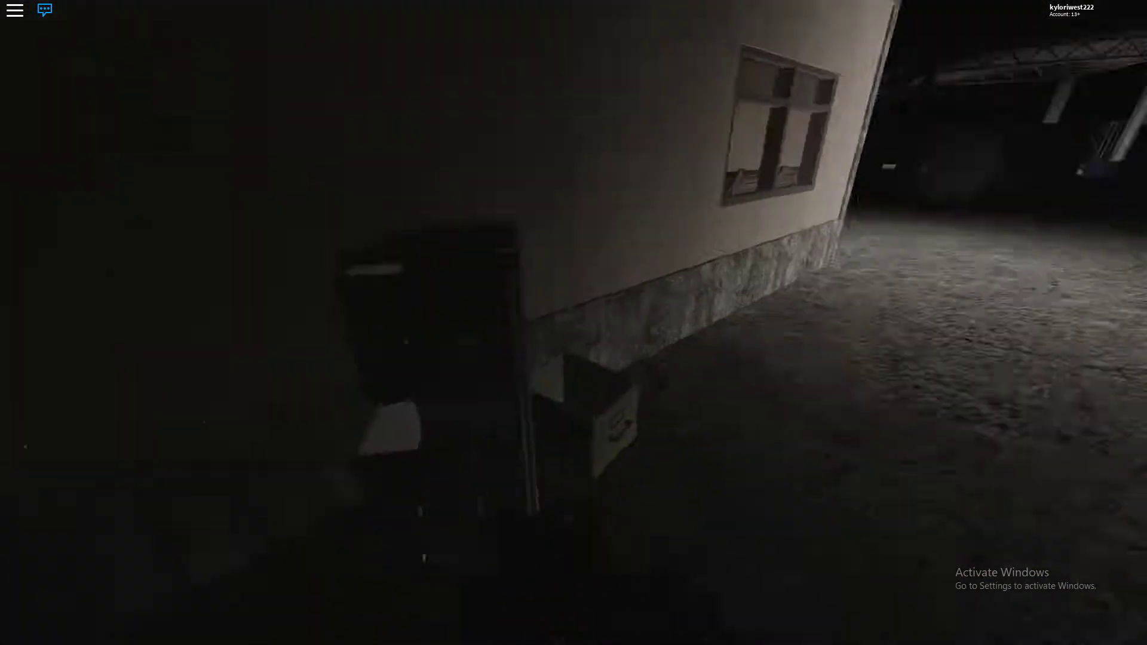
key("w")
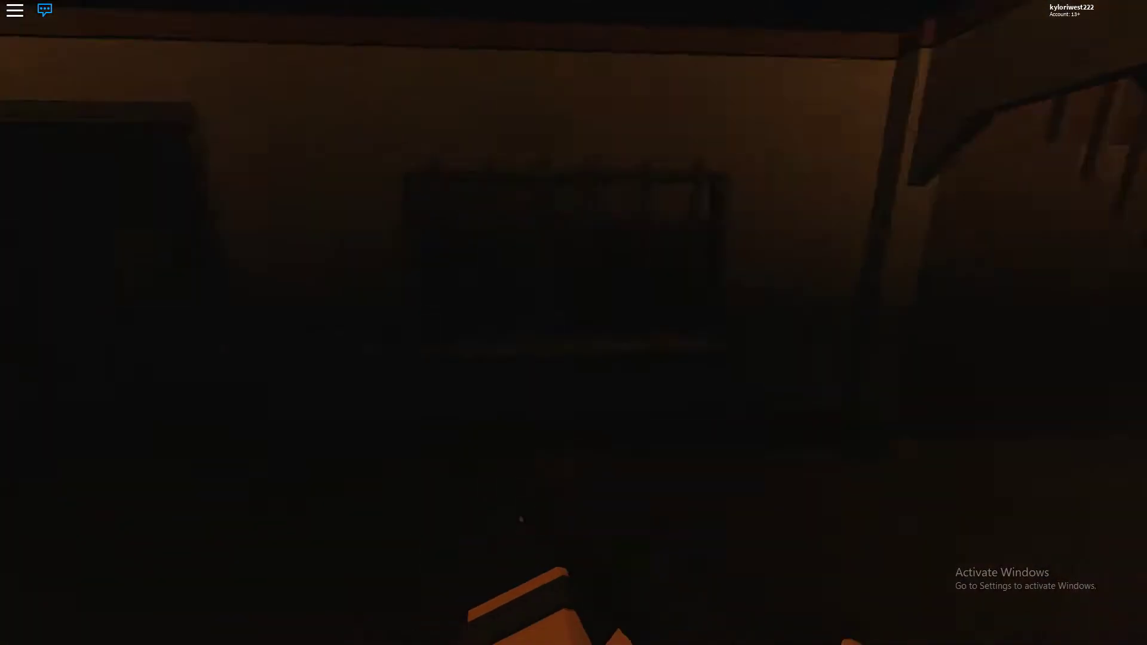
key("w")
key("f")
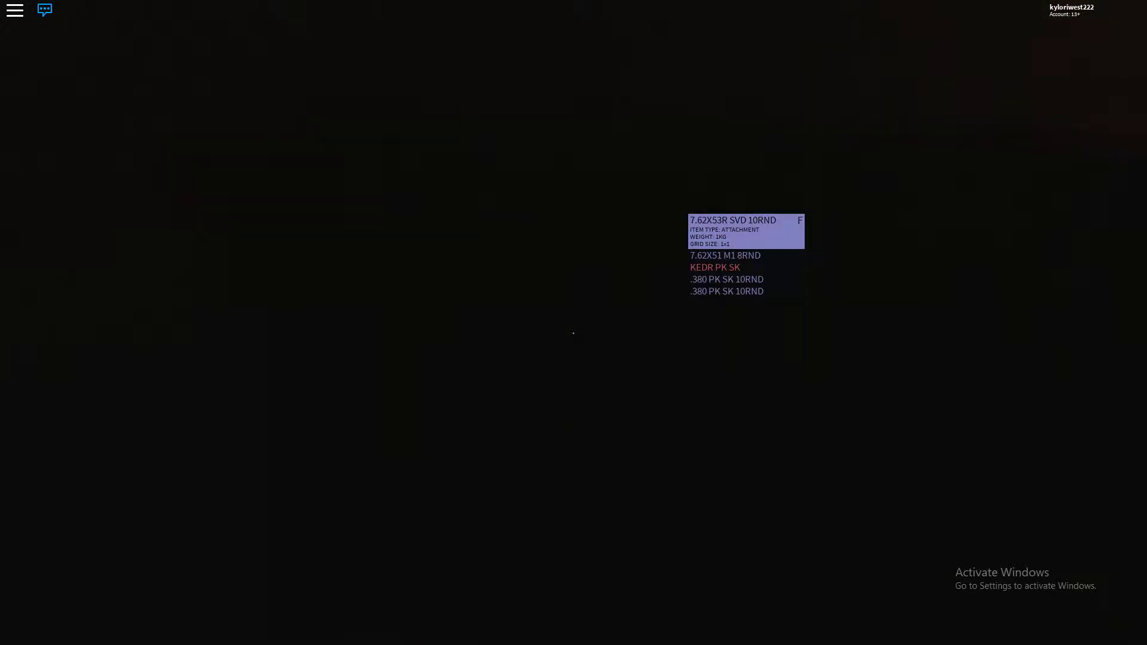
key("f")
key("f")
key("w")
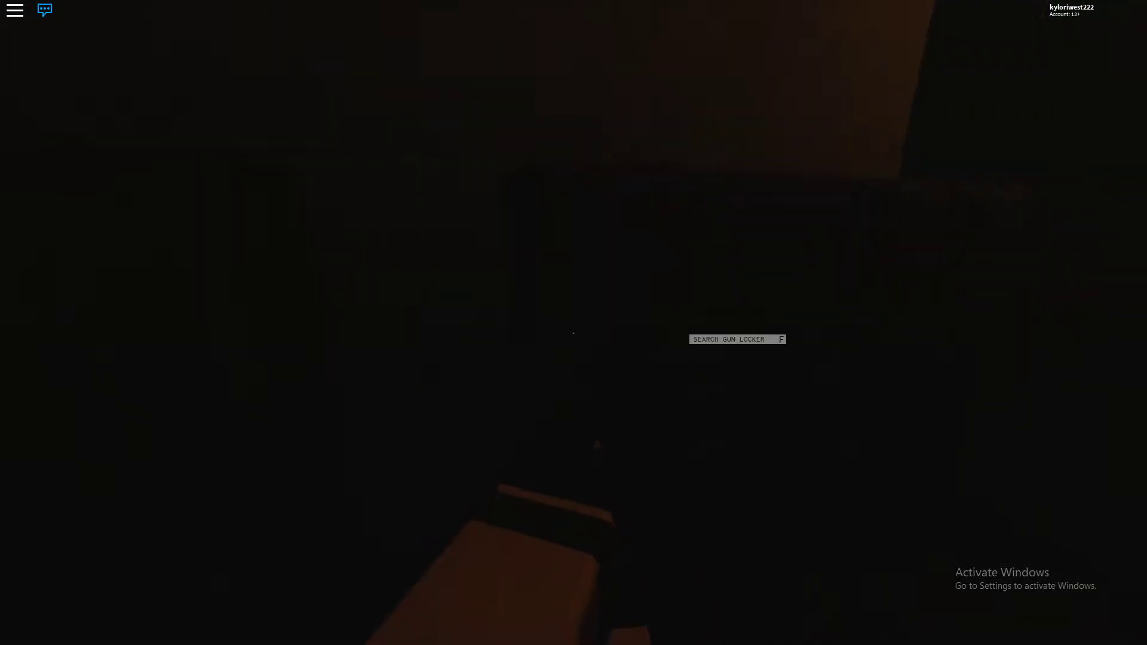
key("f")
key("f")
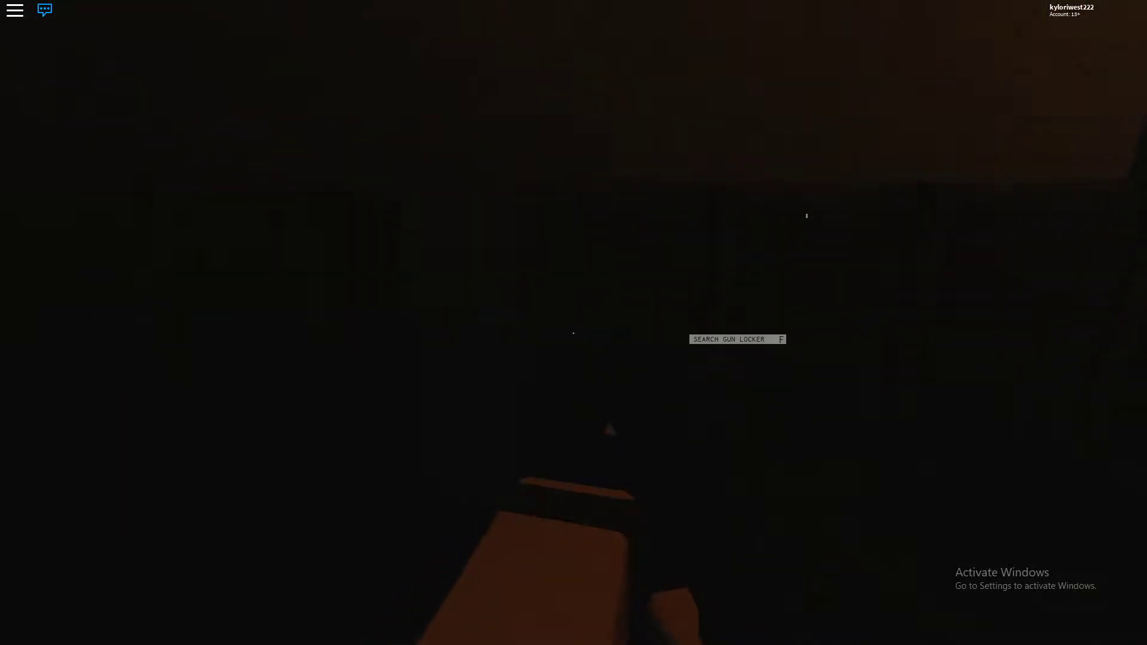
key("f")
key("f")
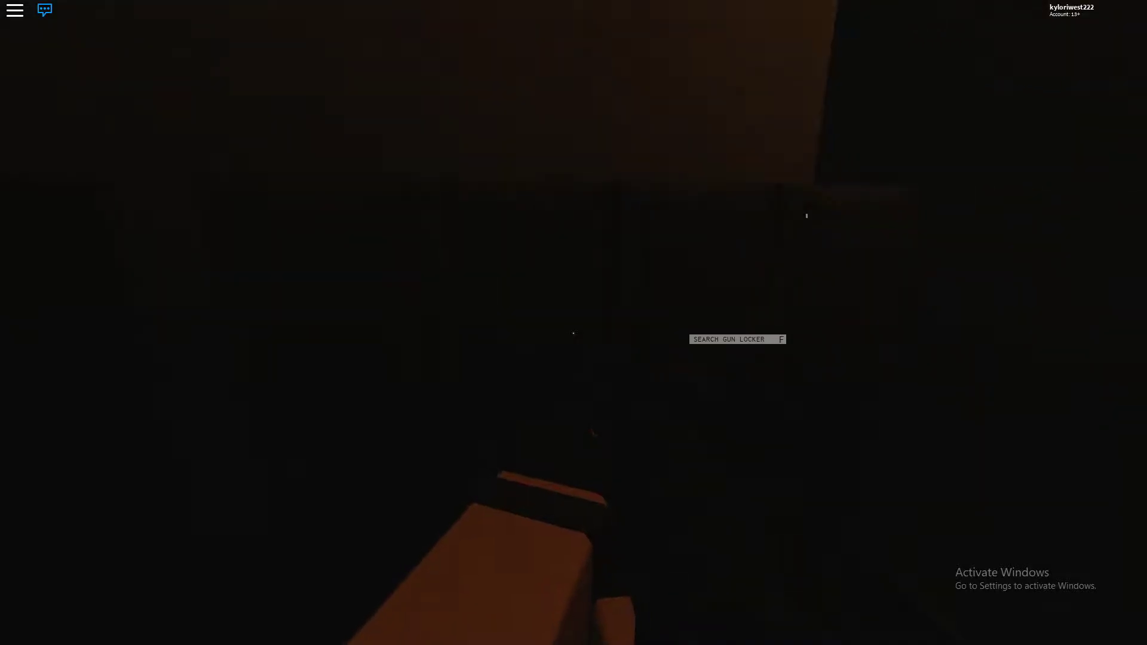
key("f")
key("f")
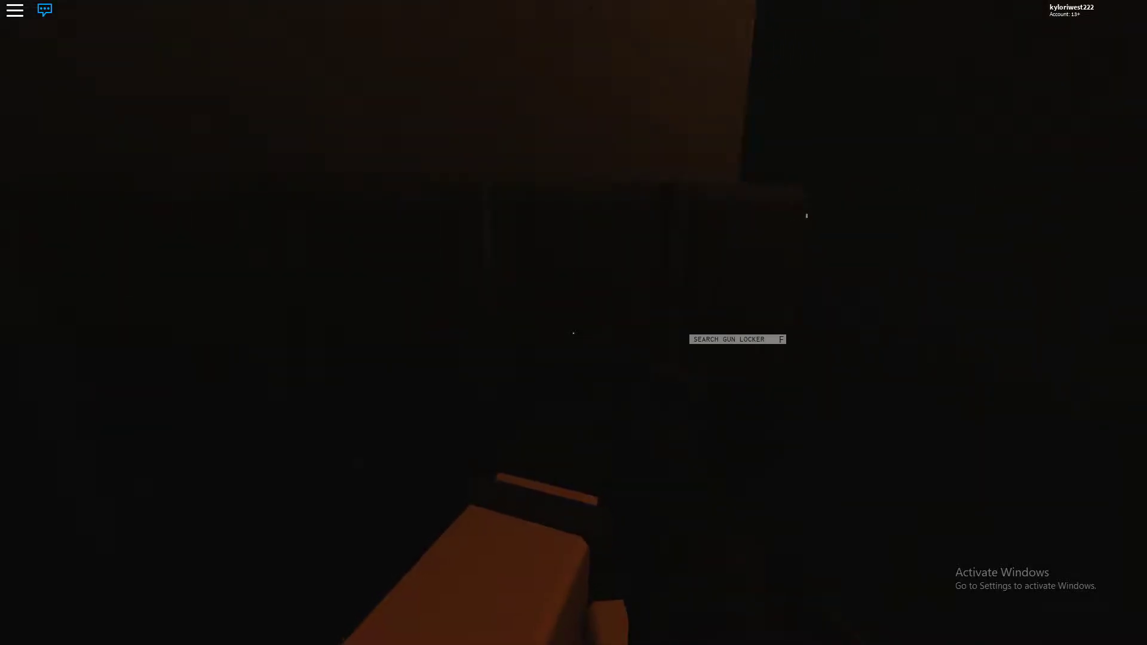
key("f")
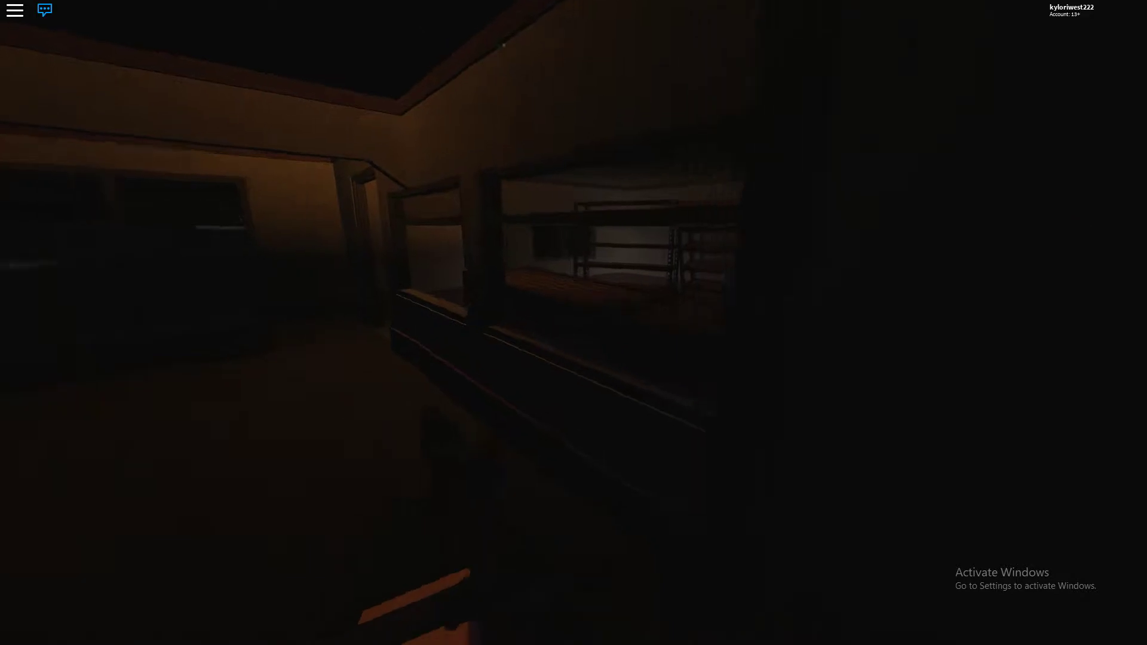
Go through the hallway and up the stairs to the lantern-lit room.
key("w")
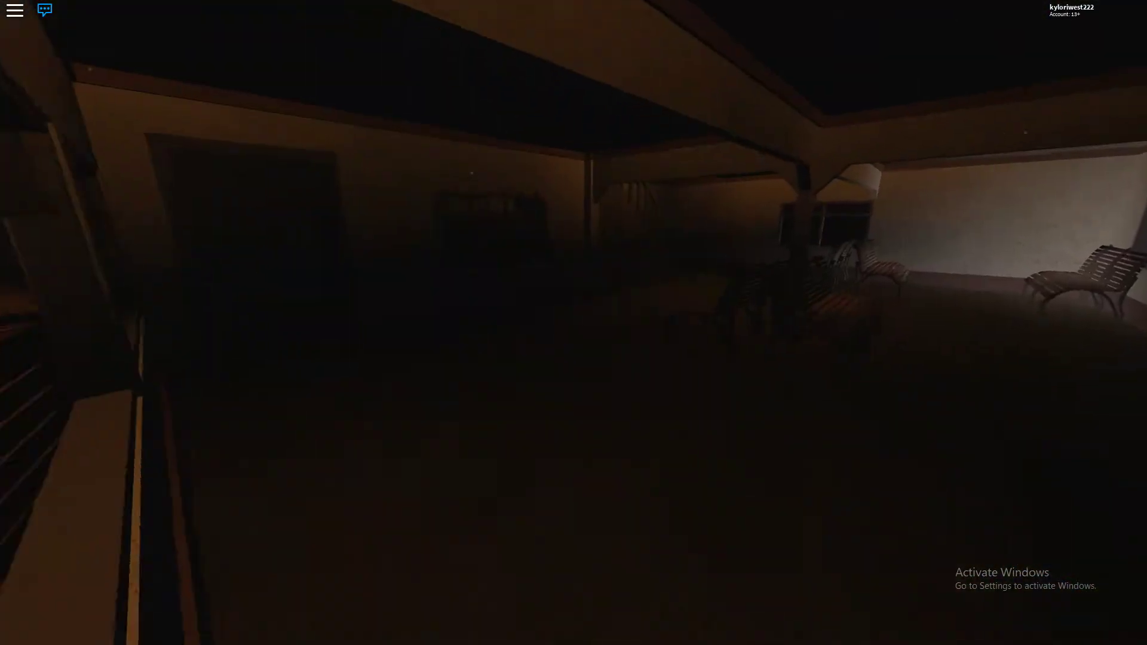
key("w")
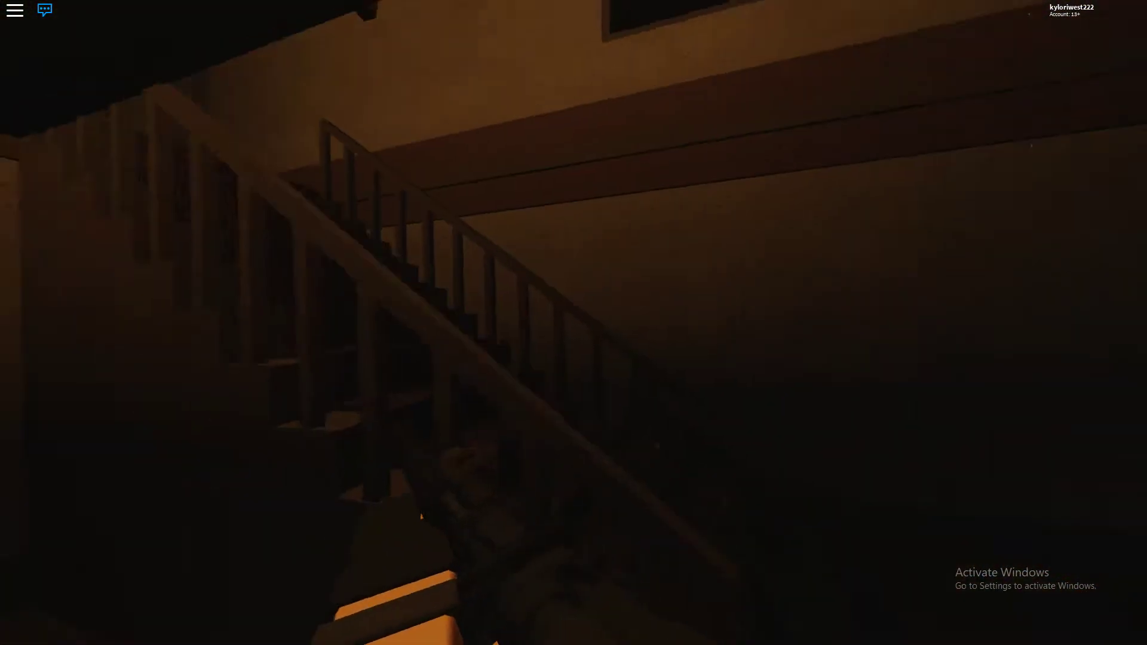
key("w")
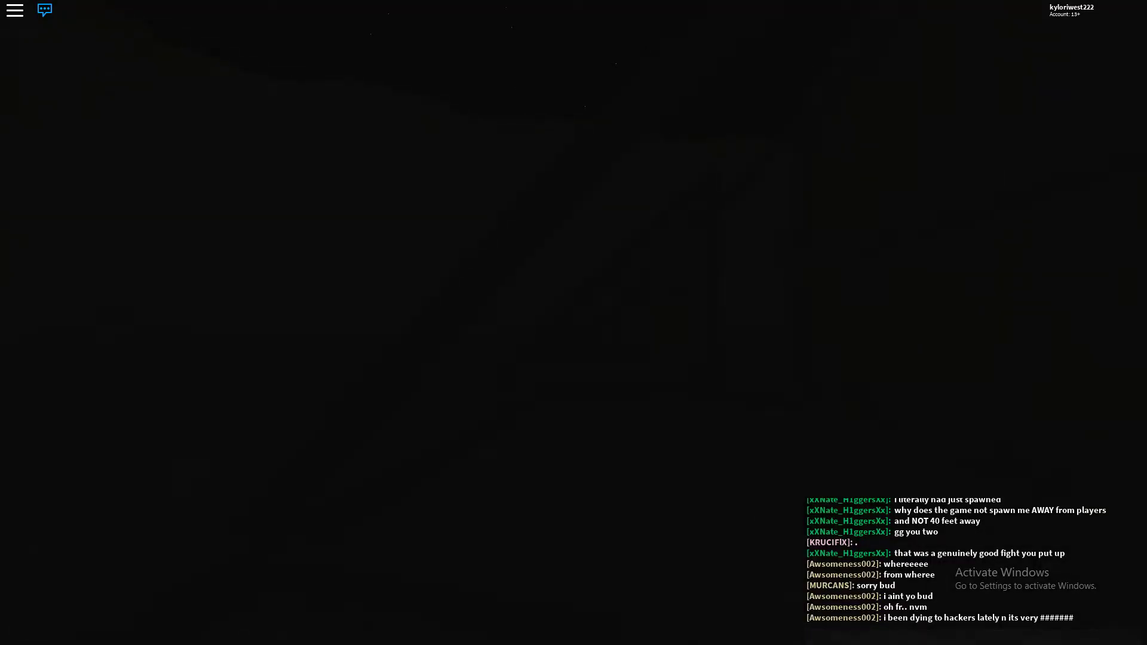
Check the empty post-respawn inventory, walk to the lit garages, and search the metal crate.
key("Tab")
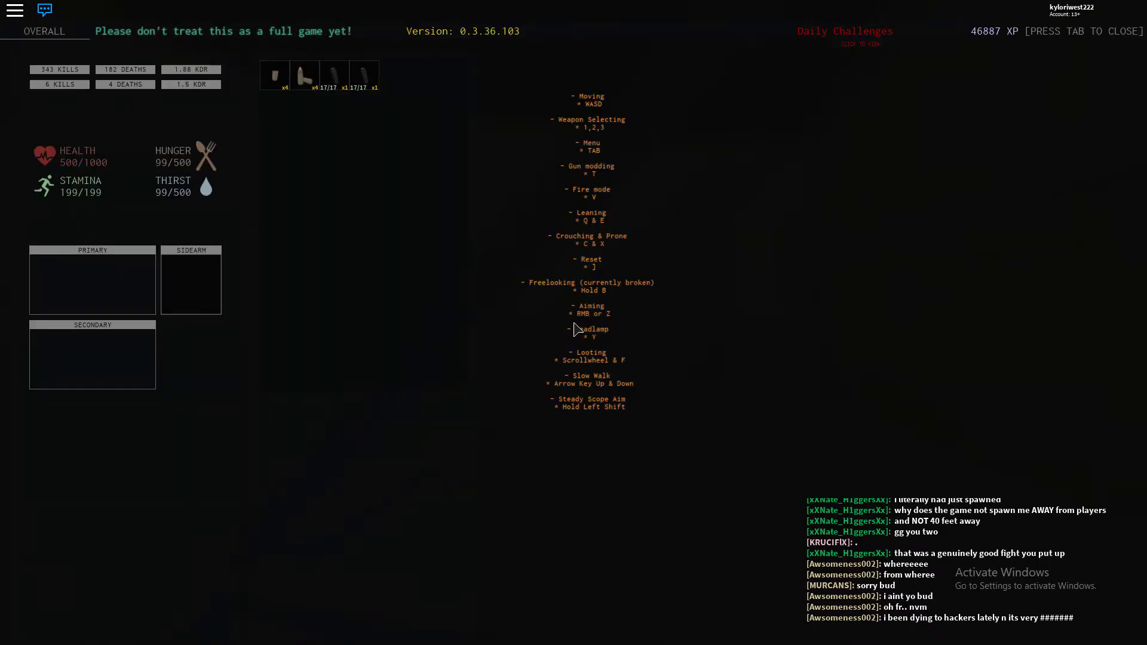
key("Tab")
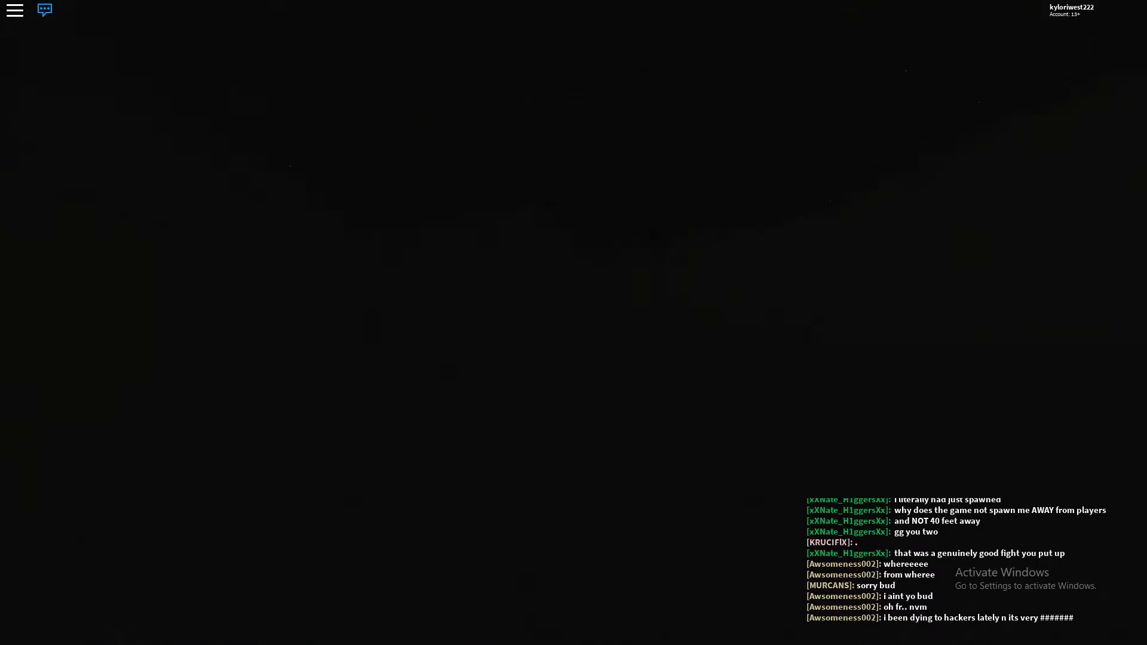
key("w")
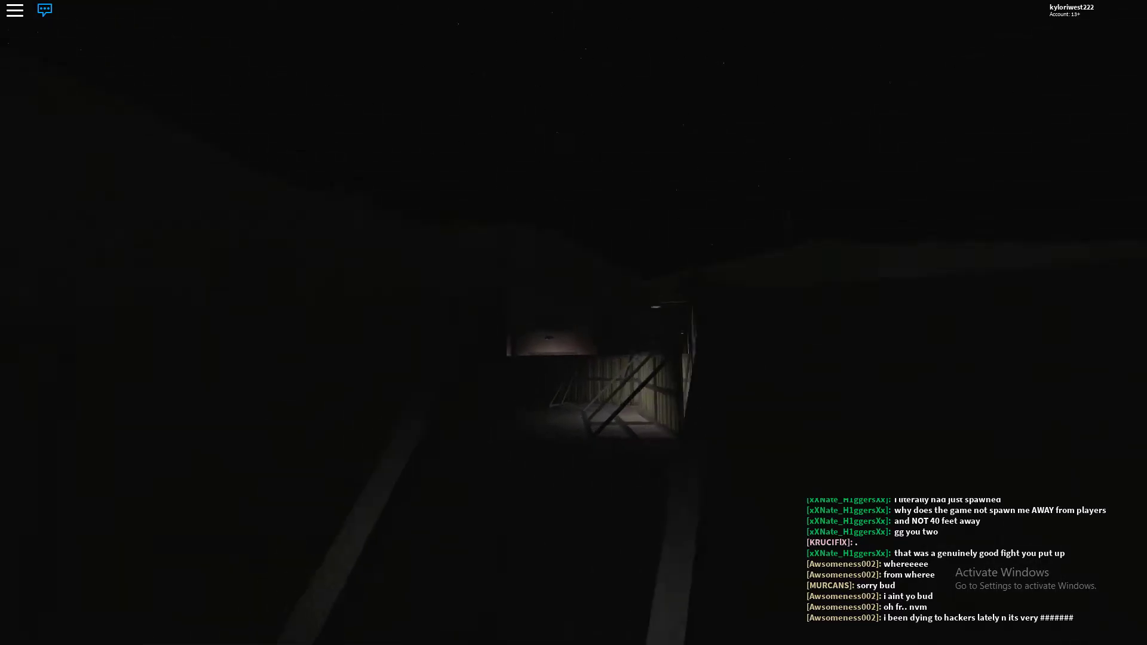
key("w")
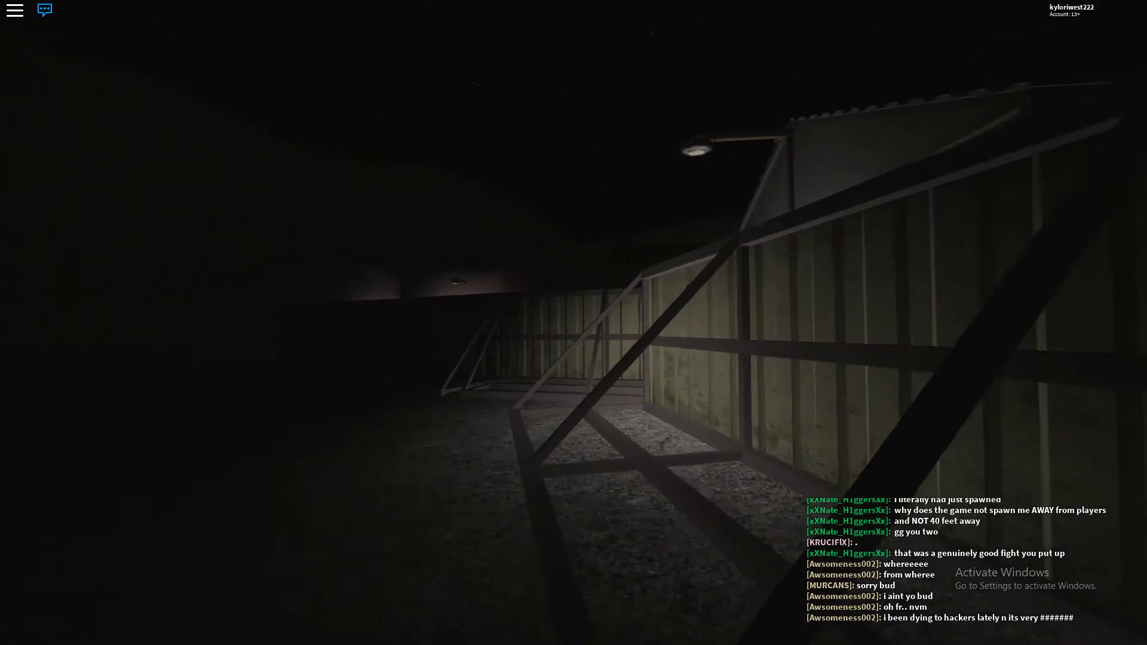
key("w")
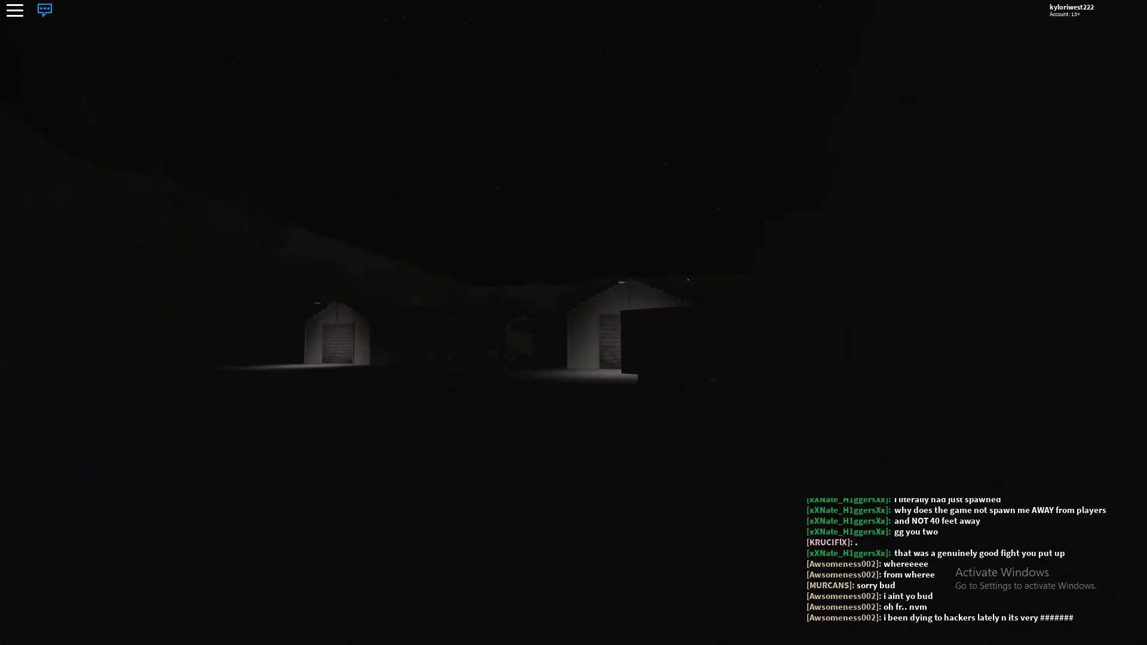
key("f")
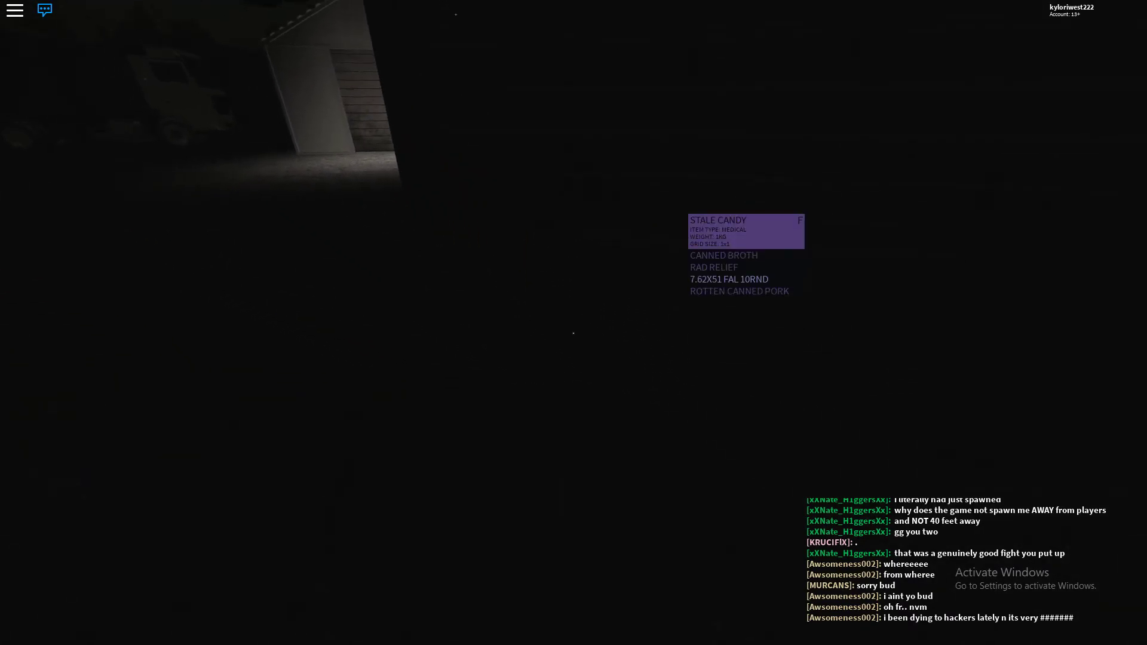